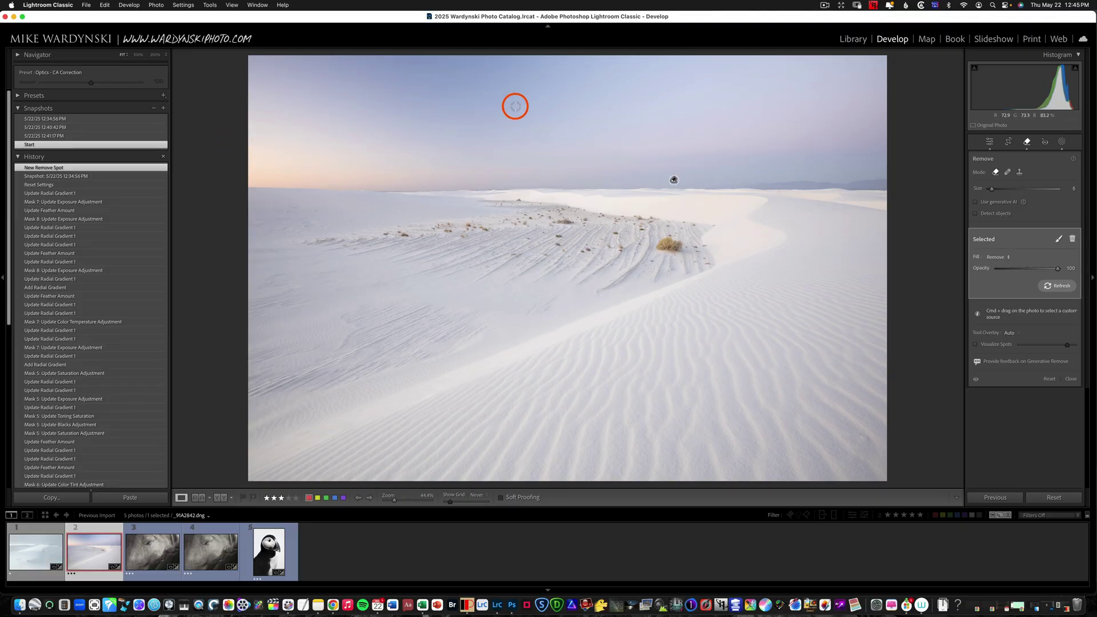
# Add a new Radial Gradient mask from the Masking panel's Create New Mask list.
pyautogui.click(1062, 143)
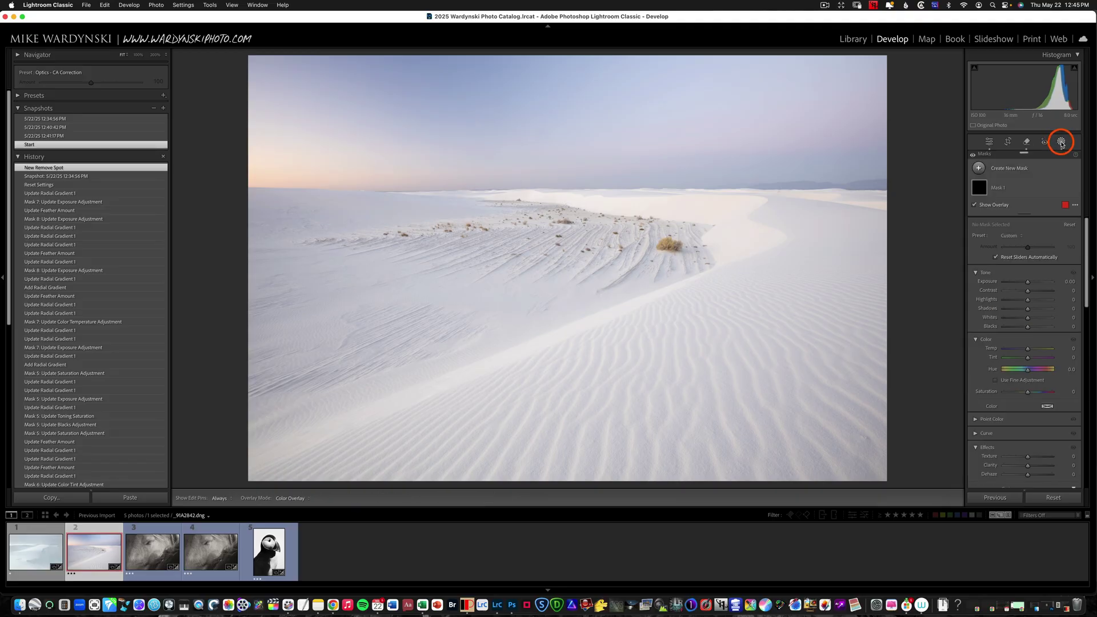
pyautogui.click(978, 168)
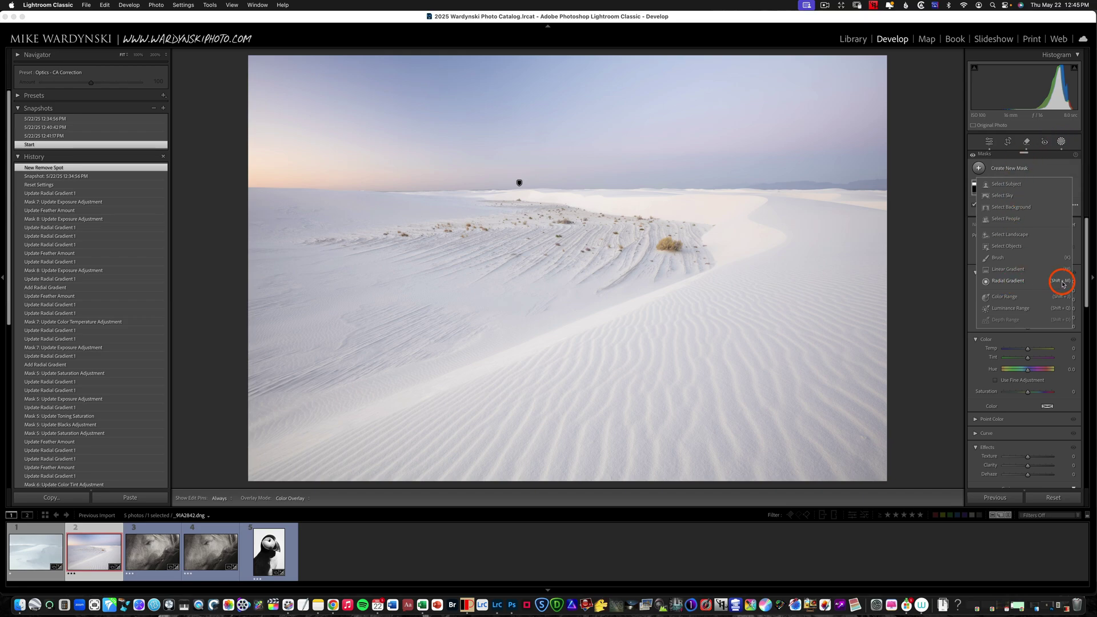
pyautogui.click(1015, 281)
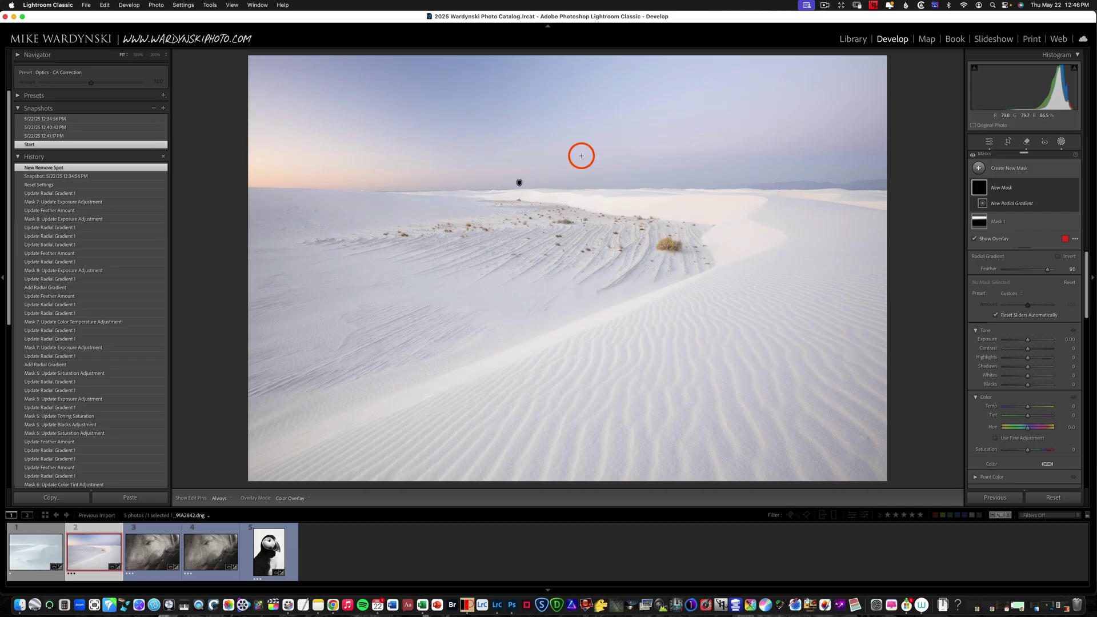
# Draw the radial gradient, fit it to the top-left sky and feather it to 100.
pyautogui.moveTo(371, 130); pyautogui.dragTo(240, 68)
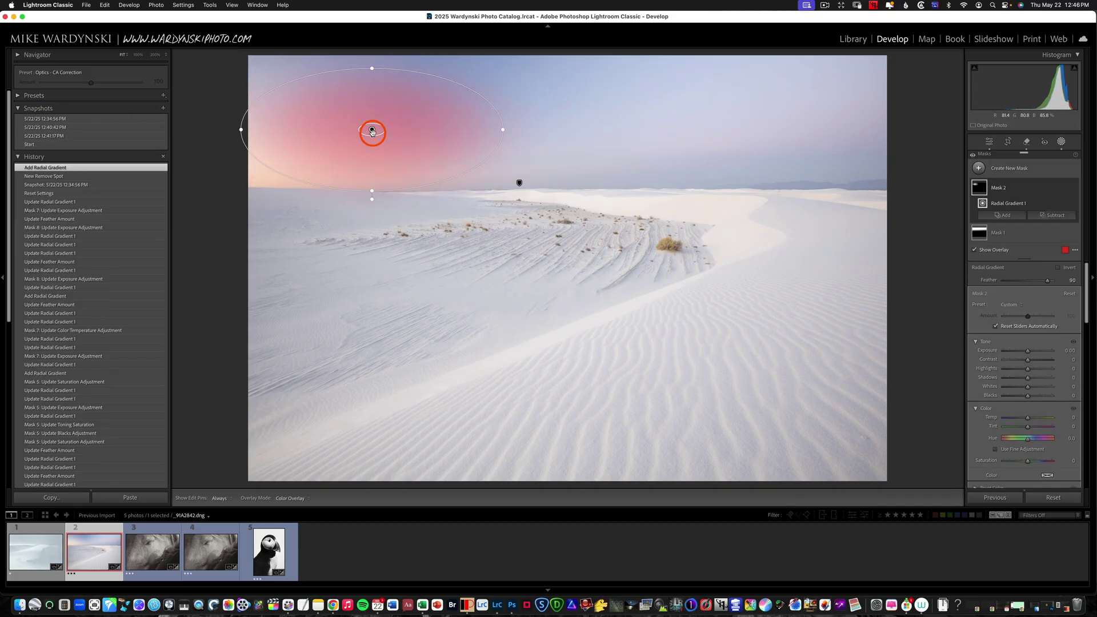
pyautogui.moveTo(372, 130); pyautogui.dragTo(283, 103)
pyautogui.moveTo(413, 103); pyautogui.dragTo(437, 103)
pyautogui.click(283, 160)
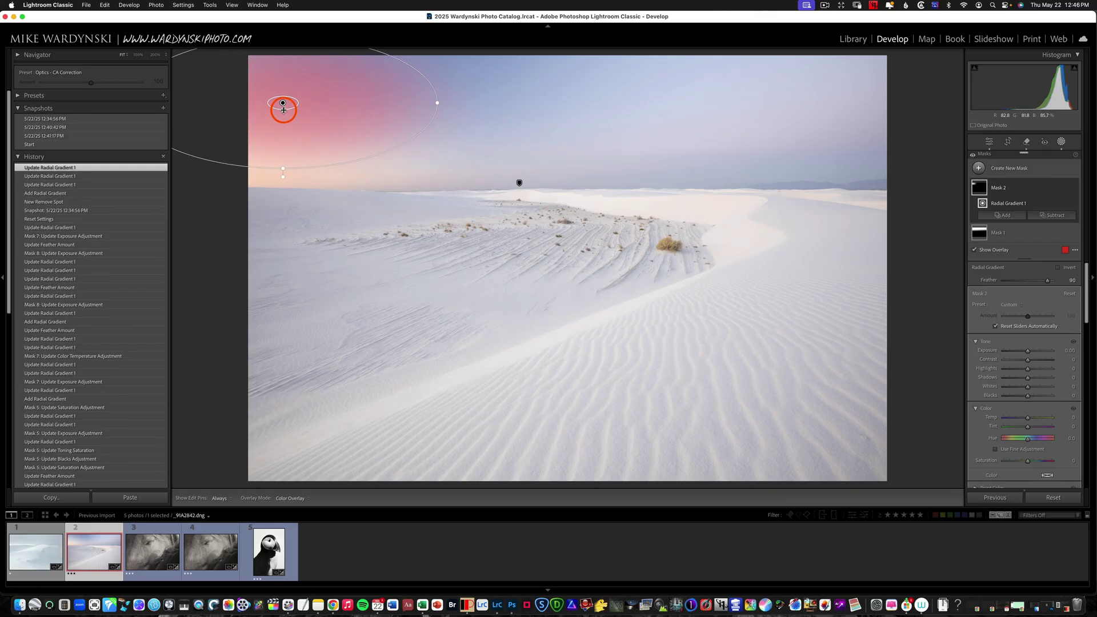
pyautogui.moveTo(284, 109)
pyautogui.mouseDown()
pyautogui.moveTo(341, 115)
pyautogui.moveTo(268, 99)
pyautogui.mouseUp()
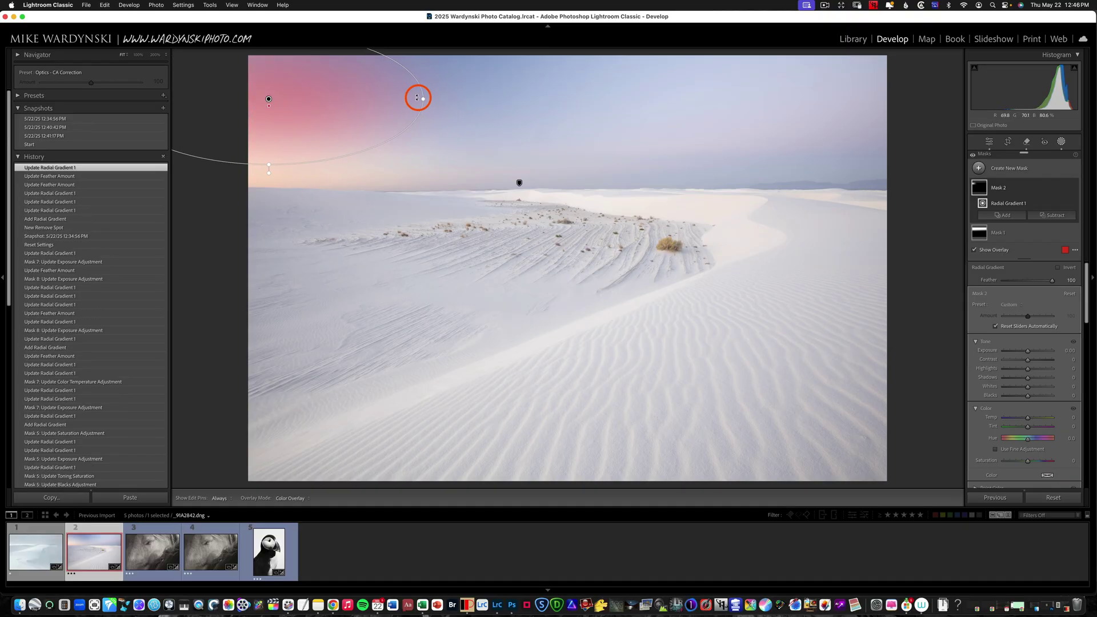
pyautogui.moveTo(422, 99); pyautogui.dragTo(427, 99)
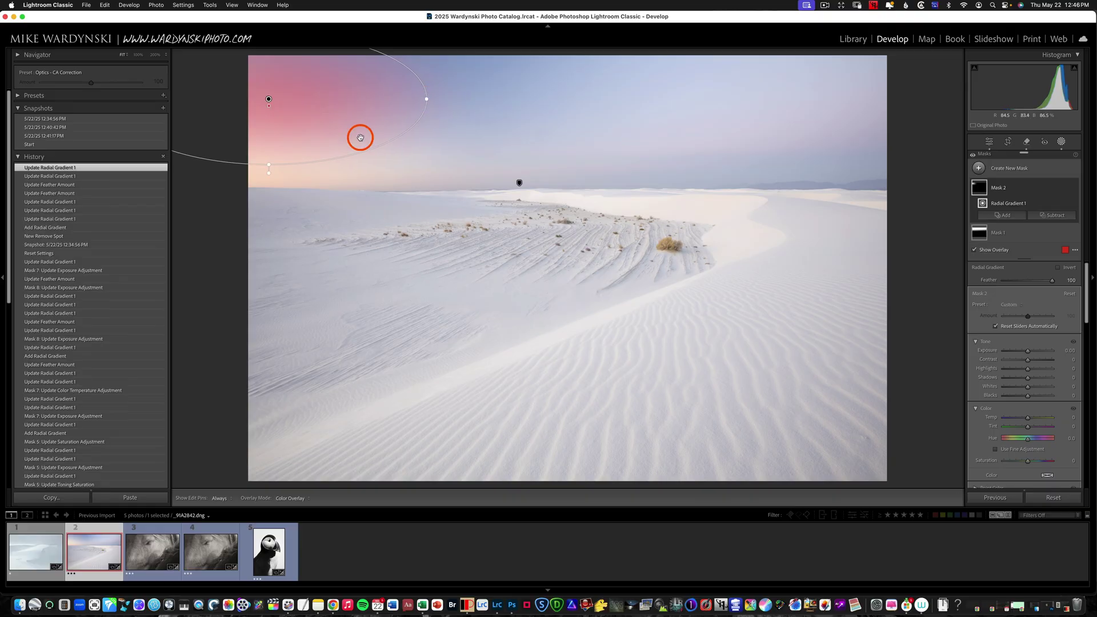
# Lower the masked sky's Exposure to -0.49 and reshape the ellipse edge.
pyautogui.click(1026, 352)
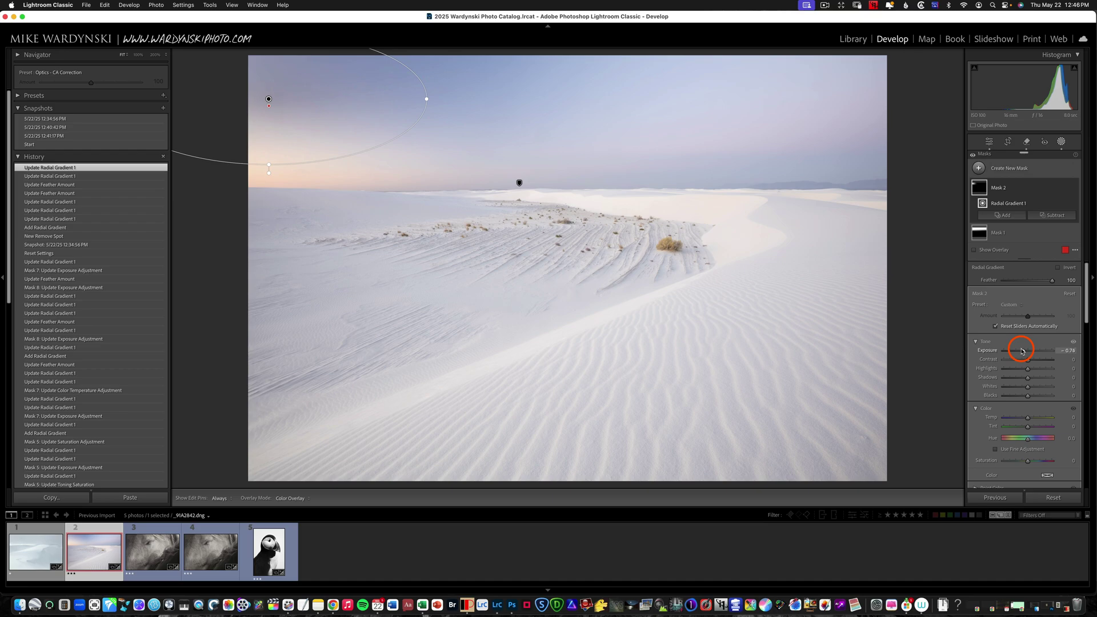
pyautogui.moveTo(1023, 351); pyautogui.dragTo(1022, 351)
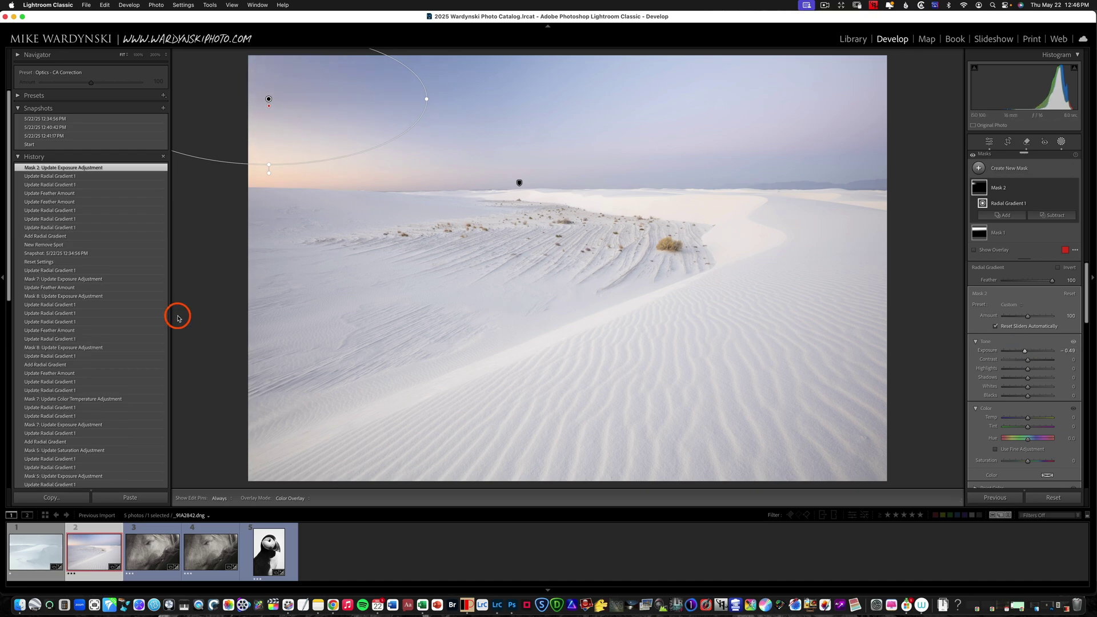
pyautogui.moveTo(269, 182); pyautogui.dragTo(264, 113)
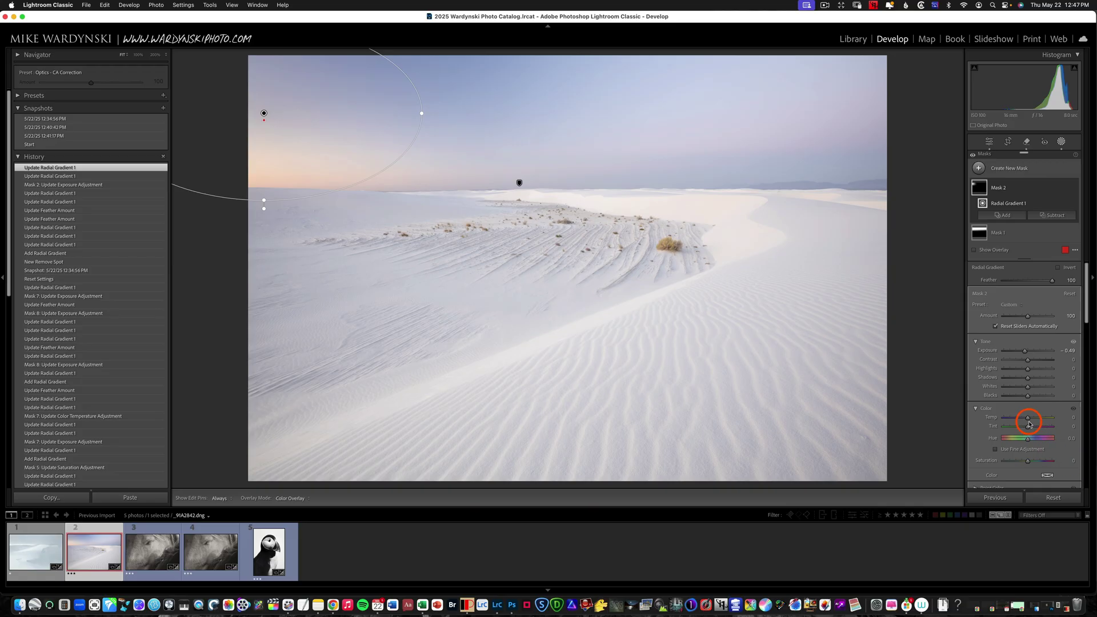
# Warm Mask 2 to Temp 13 and Tint 9, and extend its ellipse further right.
pyautogui.moveTo(1031, 420); pyautogui.dragTo(1030, 427)
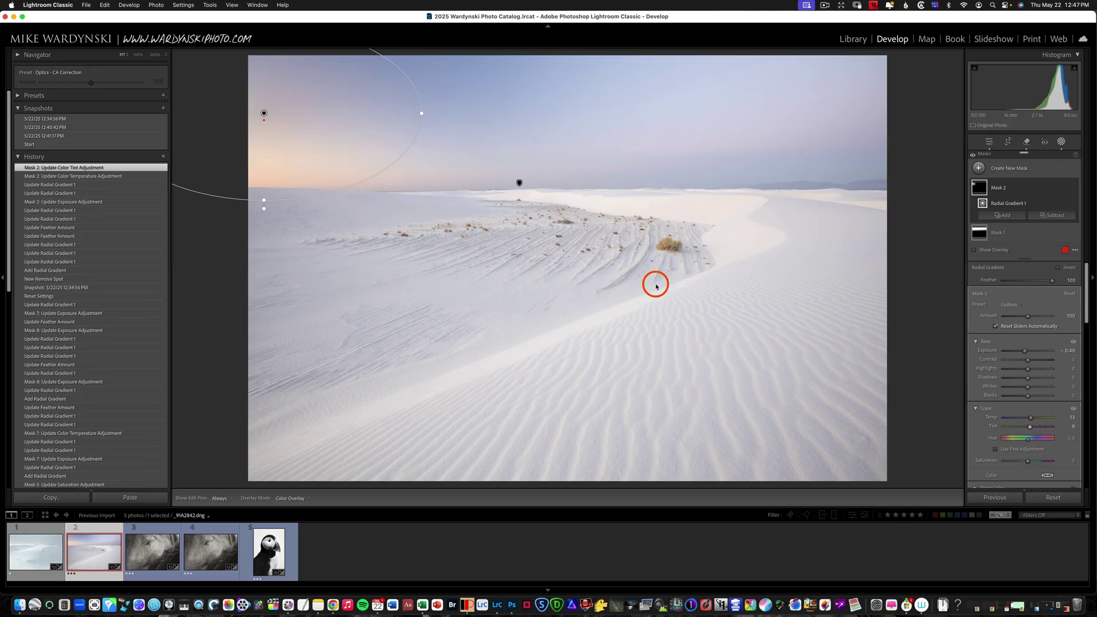
pyautogui.moveTo(433, 115); pyautogui.dragTo(476, 121)
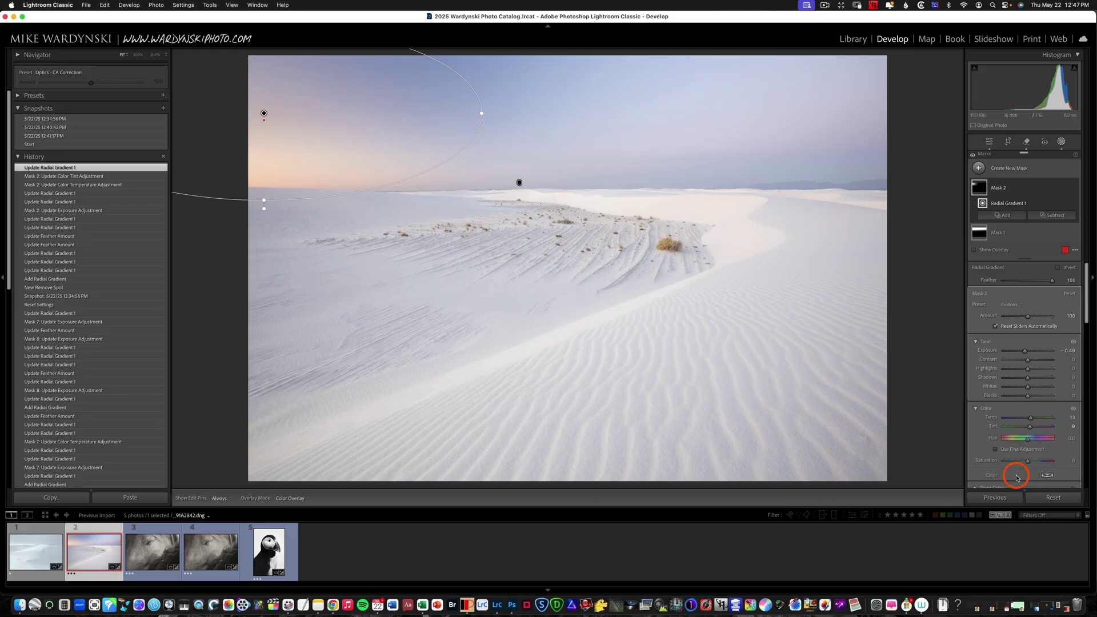
# Tint Mask 2's sky blue with hue 234 and saturation 96.
pyautogui.scroll(-2, 1017, 478)
pyautogui.click(1047, 436)
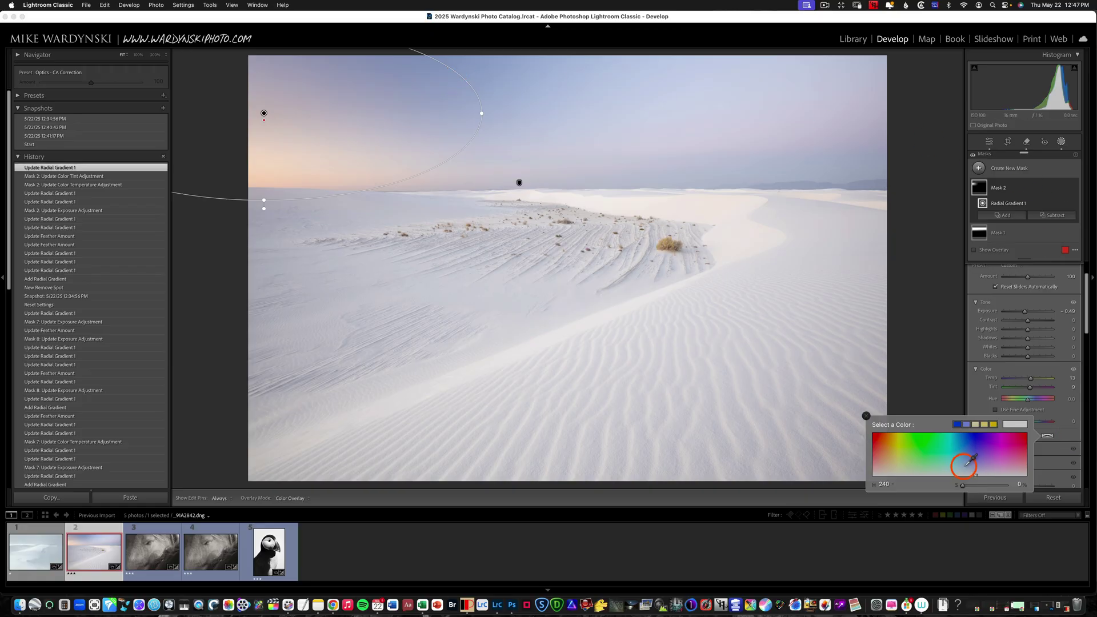
pyautogui.moveTo(975, 475); pyautogui.dragTo(973, 458)
pyautogui.moveTo(967, 440); pyautogui.dragTo(974, 443)
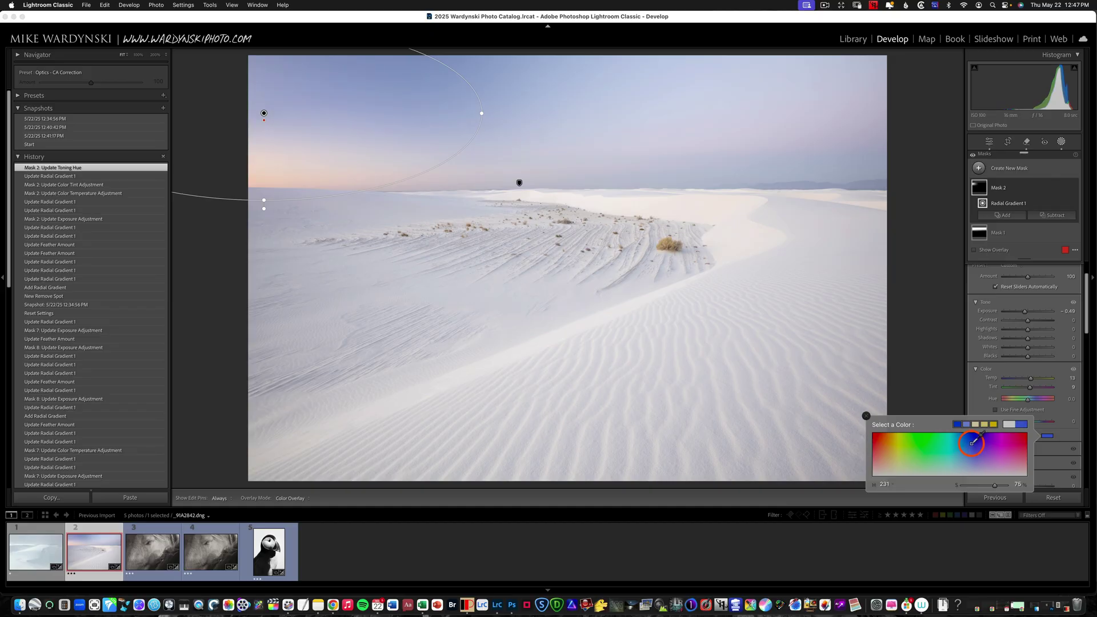
pyautogui.click(997, 491)
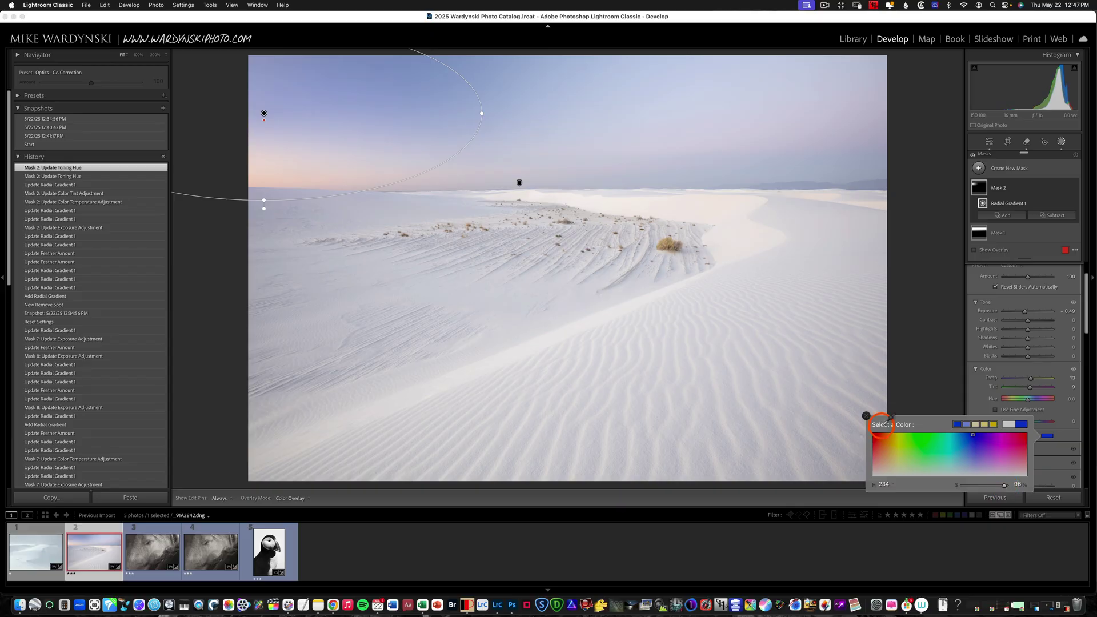
pyautogui.moveTo(883, 425); pyautogui.dragTo(449, 112)
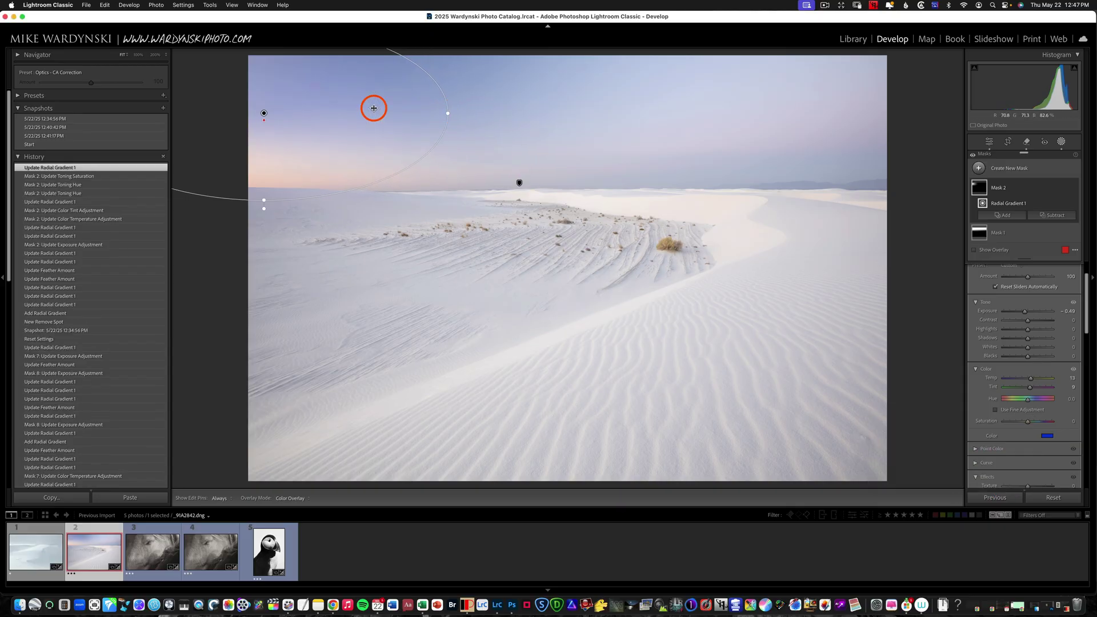
# Shift the radial gradient up and left into the sky corner and stretch it taller downward.
pyautogui.moveTo(264, 111)
pyautogui.mouseDown()
pyautogui.moveTo(259, 87)
pyautogui.moveTo(265, 106)
pyautogui.mouseUp()
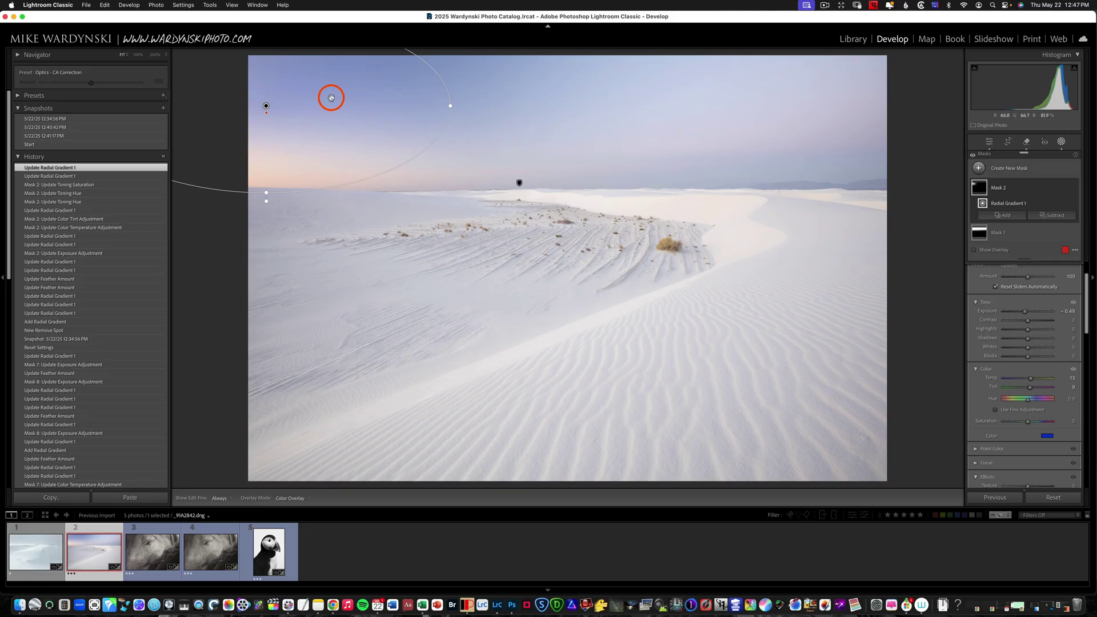
pyautogui.moveTo(266, 103); pyautogui.dragTo(250, 78)
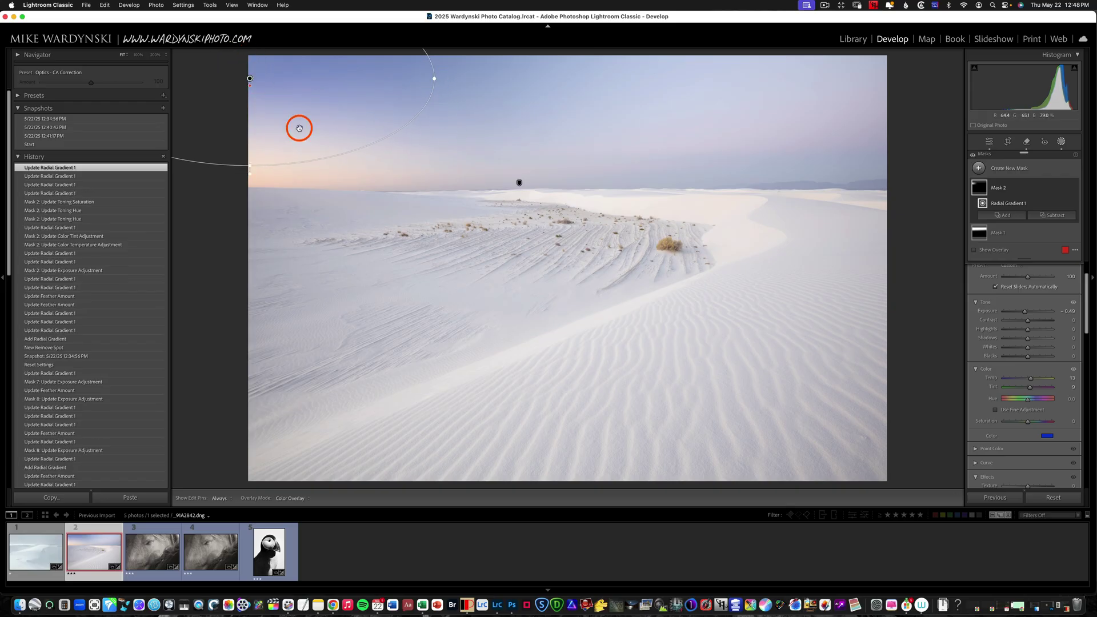
pyautogui.moveTo(244, 168); pyautogui.dragTo(252, 185)
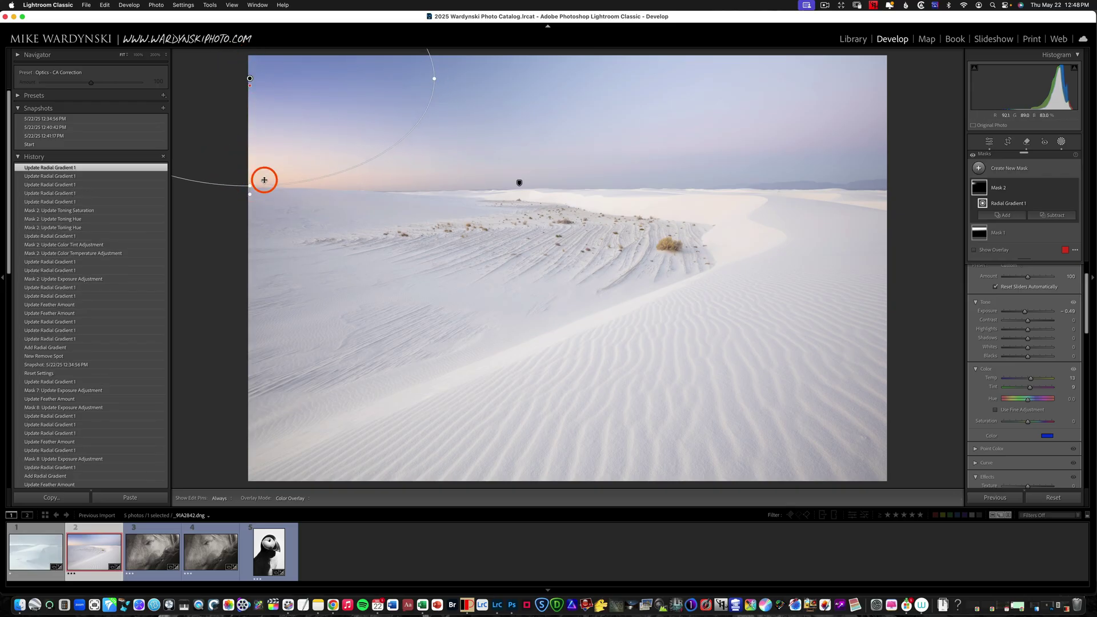
# Close Masking and toggle the Before/After view with backslash, ending on the edited version.
pyautogui.click(1061, 143)
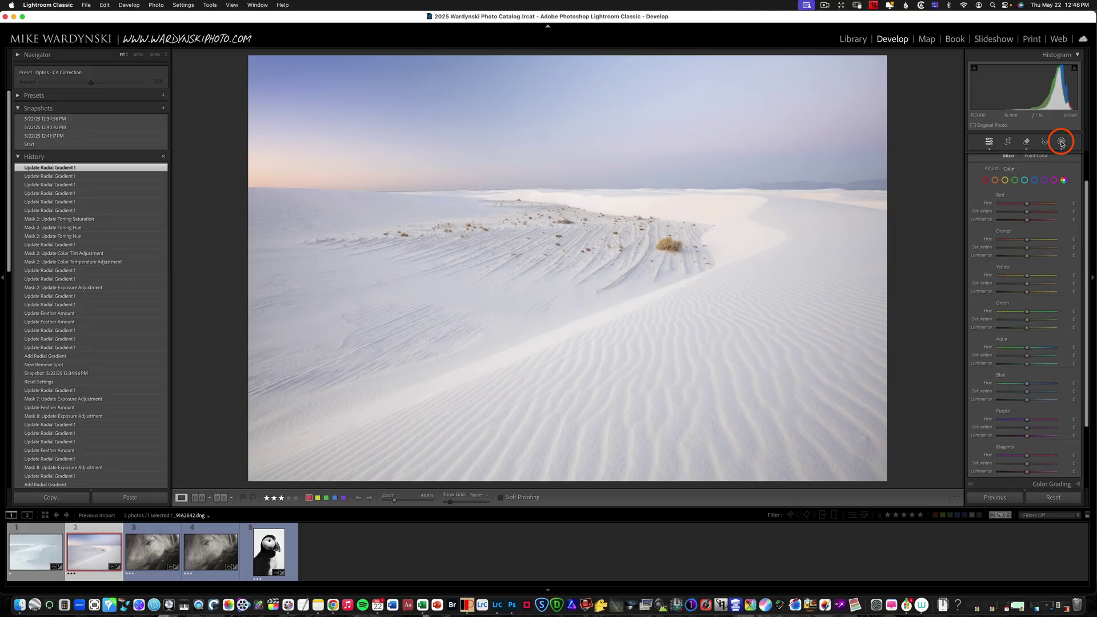
pyautogui.press('\\')
pyautogui.press('\\')
pyautogui.press('\\')
pyautogui.press('\\')
pyautogui.press('\\')
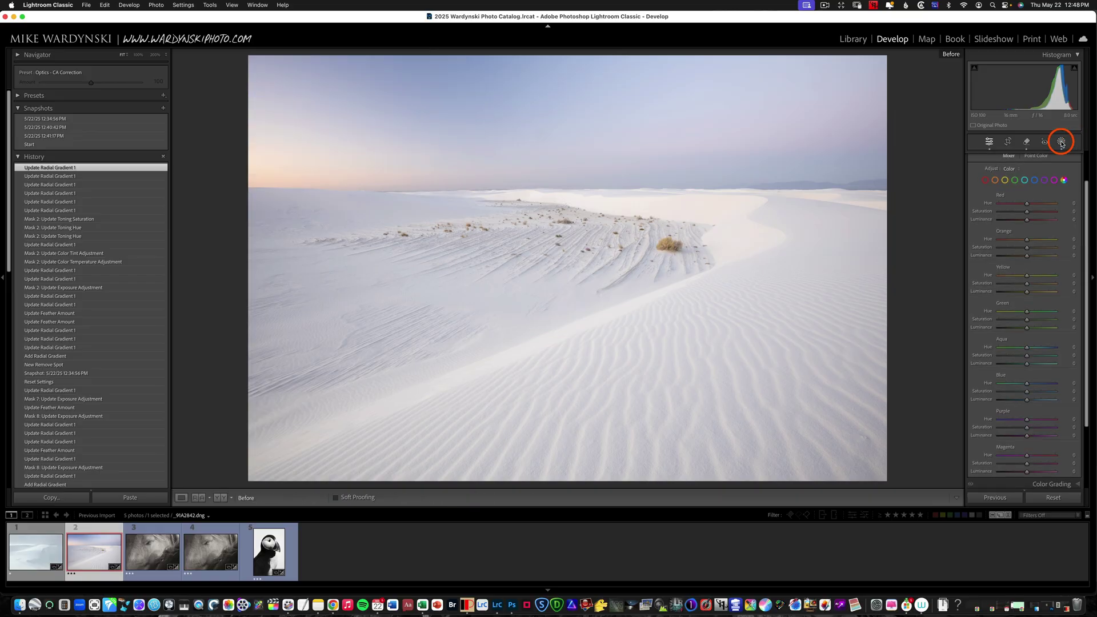
pyautogui.press('\\')
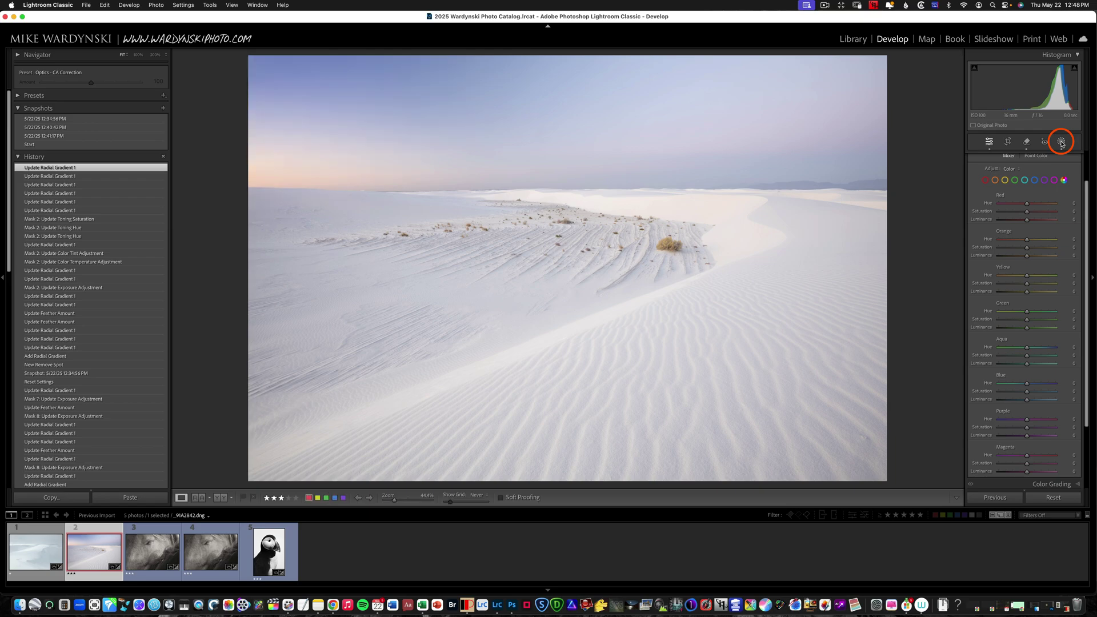
pyautogui.press('\\')
pyautogui.press('\\')
# Draw Mask 3 over the upper-right sky and lower its Exposure to about -0.63.
pyautogui.hotkey('shift', 'm')
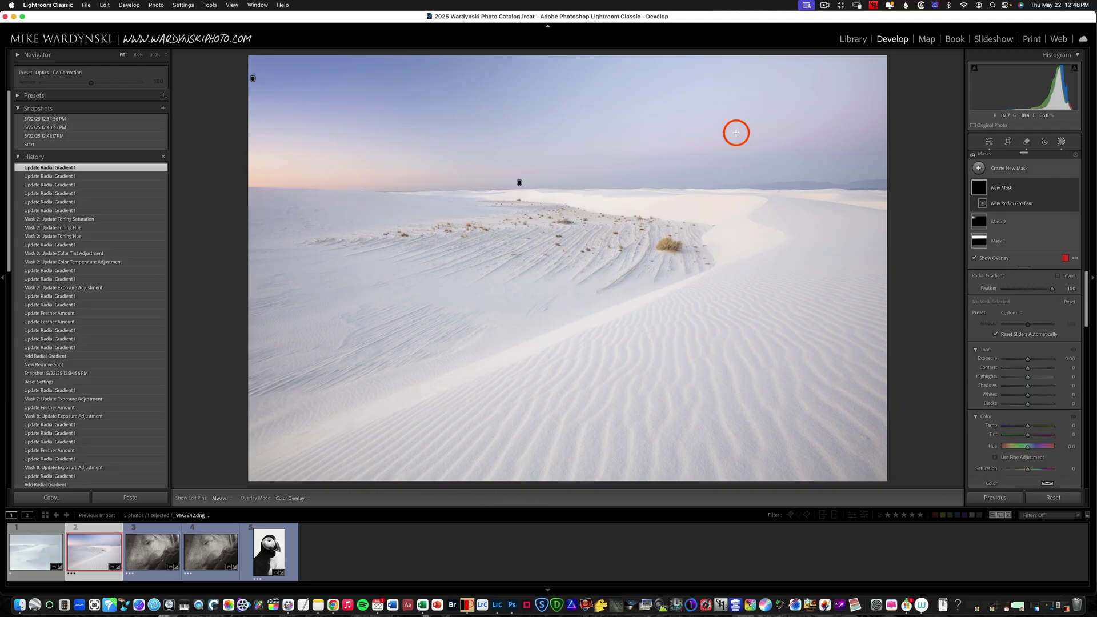
pyautogui.moveTo(793, 118); pyautogui.dragTo(570, 39)
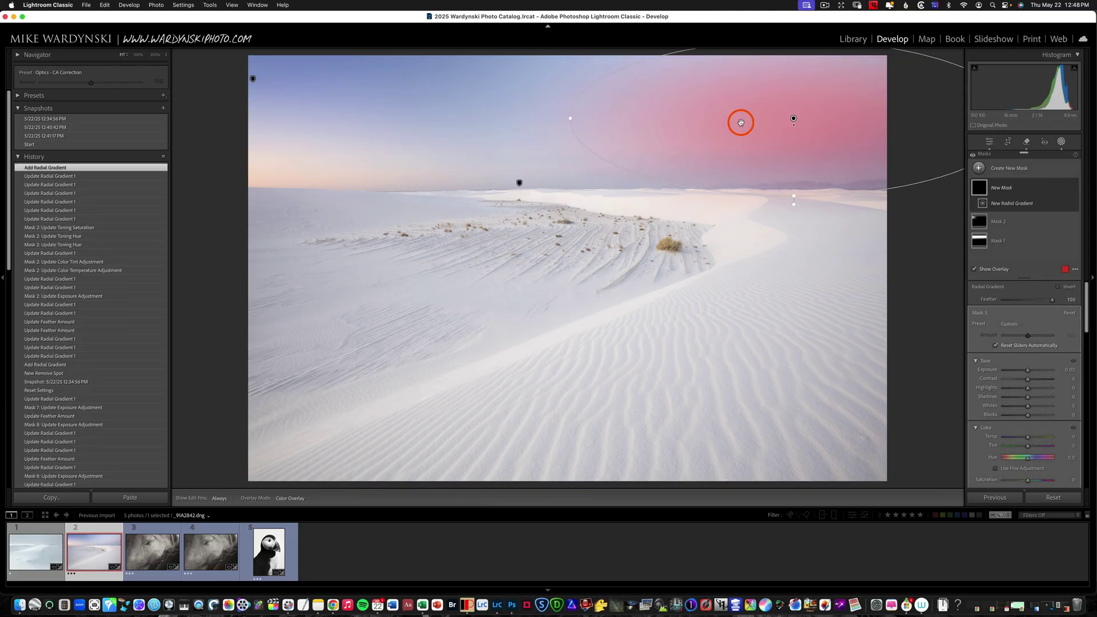
pyautogui.moveTo(816, 105); pyautogui.dragTo(752, 68)
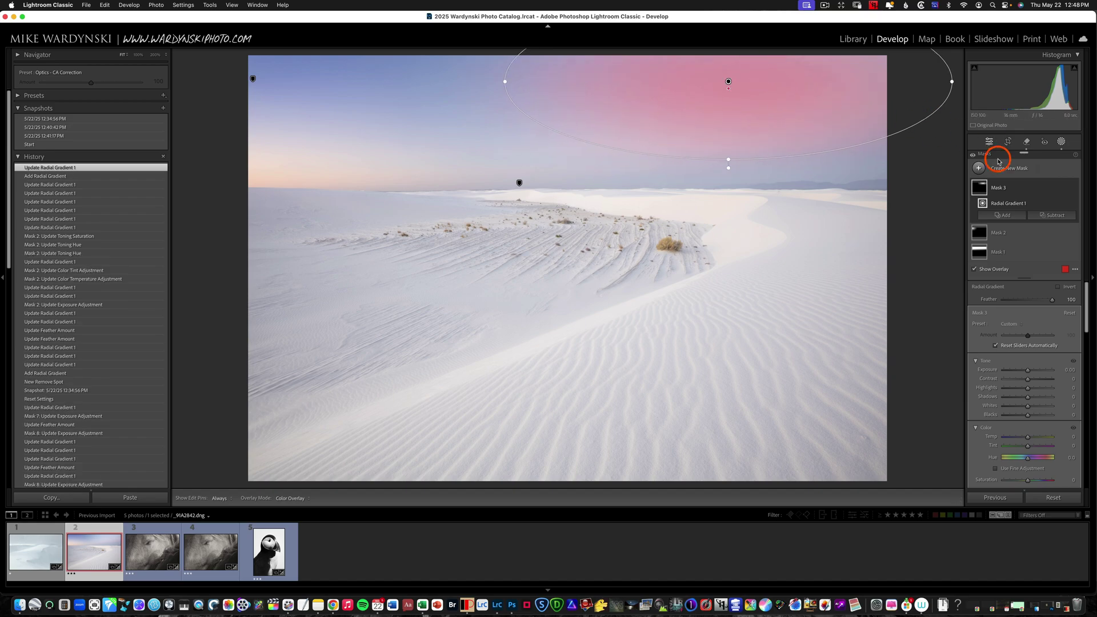
pyautogui.press('o')
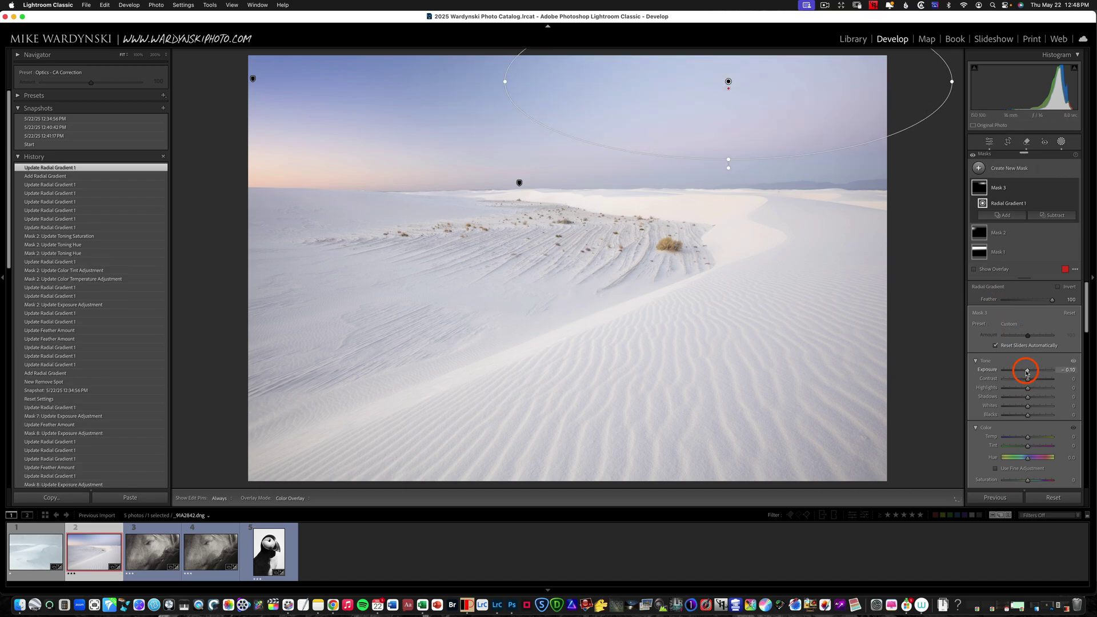
pyautogui.moveTo(1026, 371); pyautogui.dragTo(1017, 369)
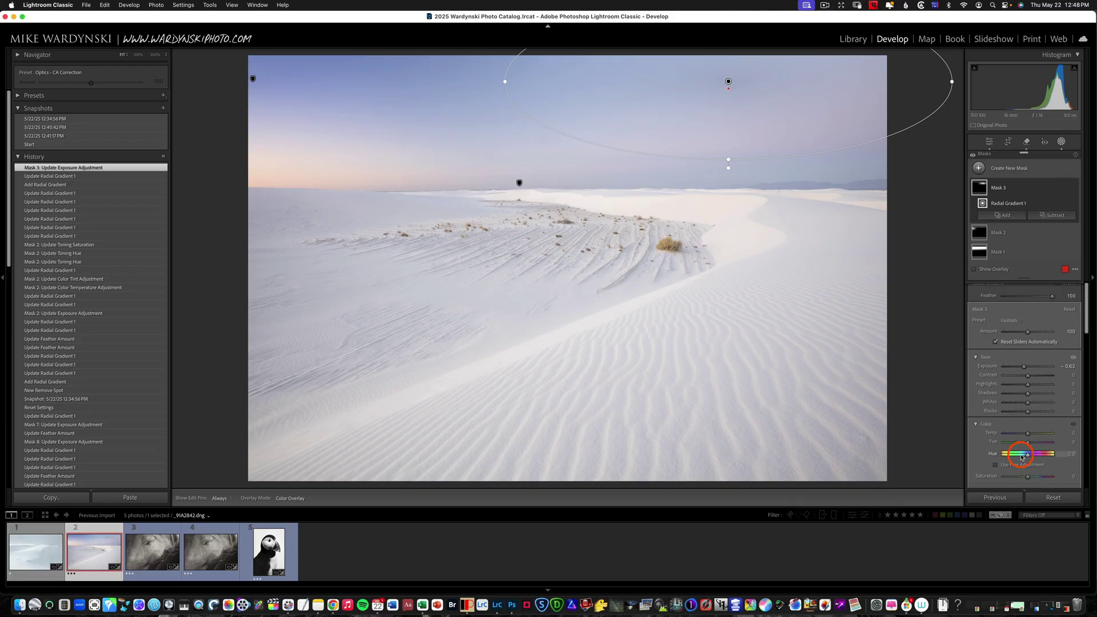
pyautogui.scroll(-2, 1028, 449)
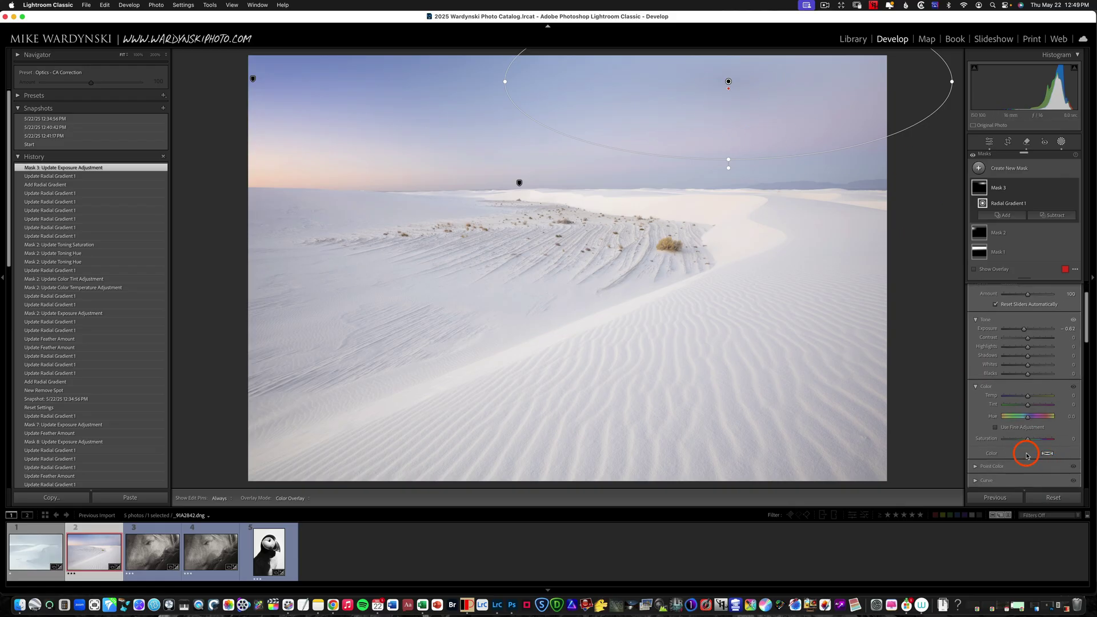
# Tint Mask 3 blue using the Select a Color picker.
pyautogui.click(1047, 454)
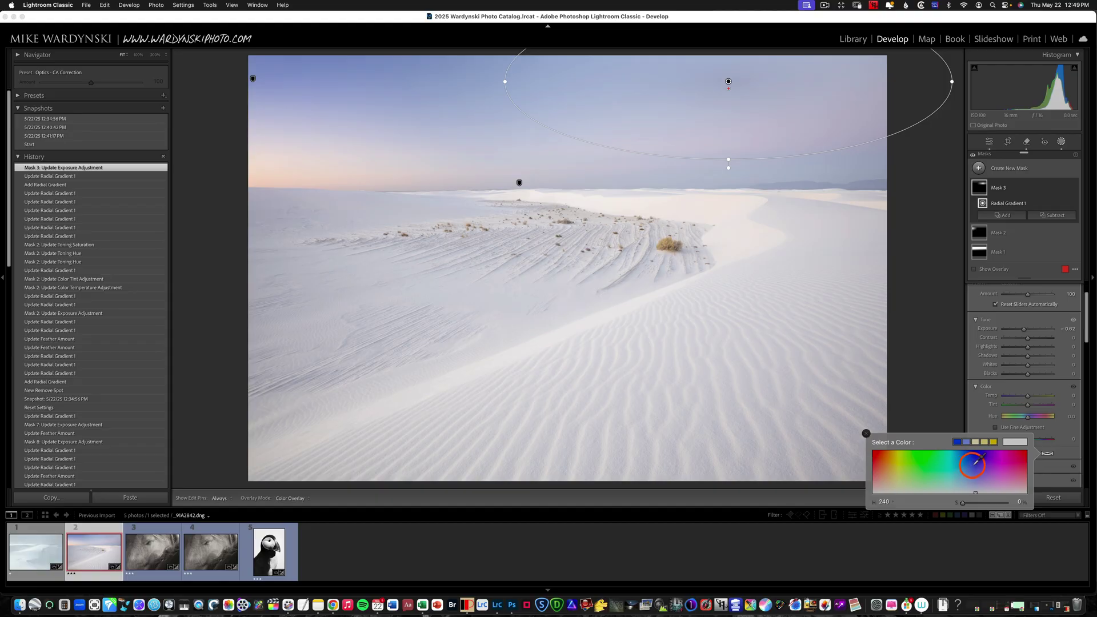
pyautogui.click(972, 462)
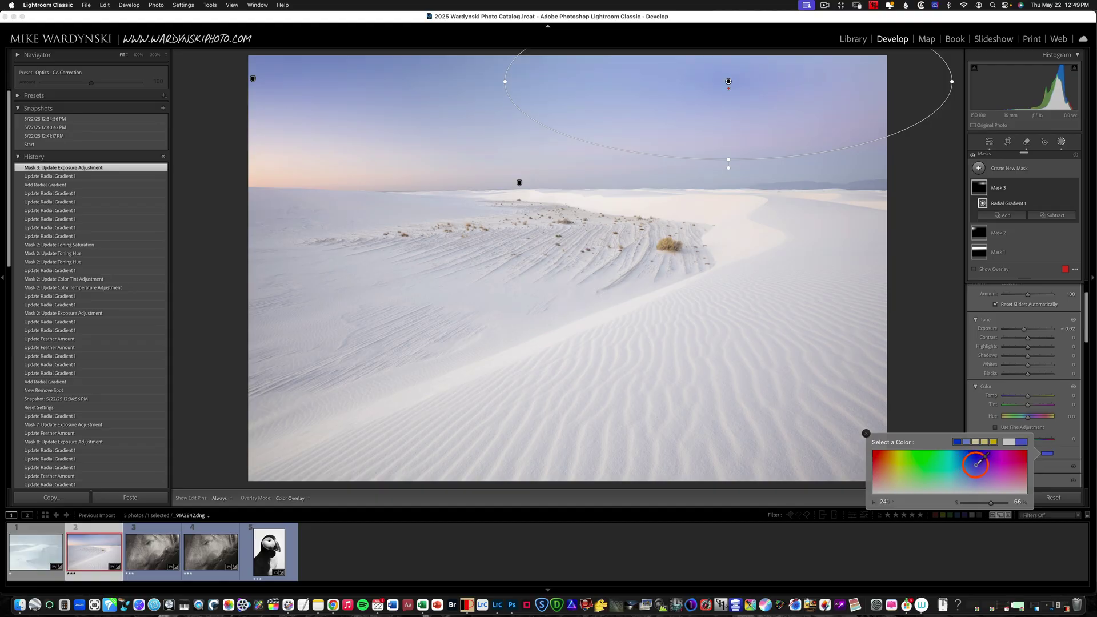
pyautogui.moveTo(975, 463); pyautogui.dragTo(266, 165)
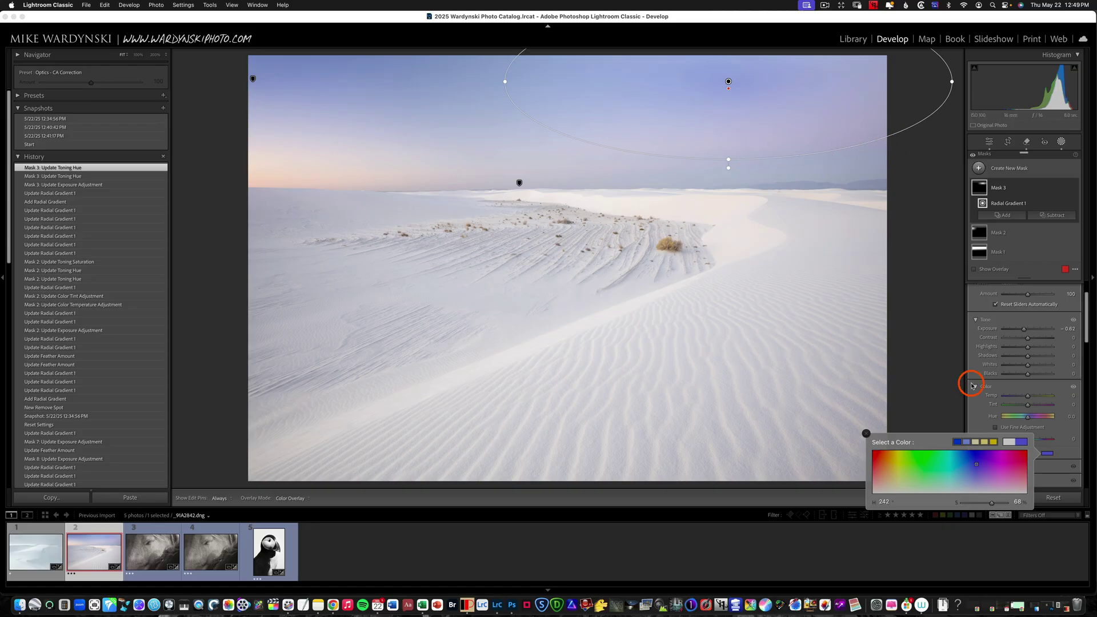
pyautogui.click(977, 463)
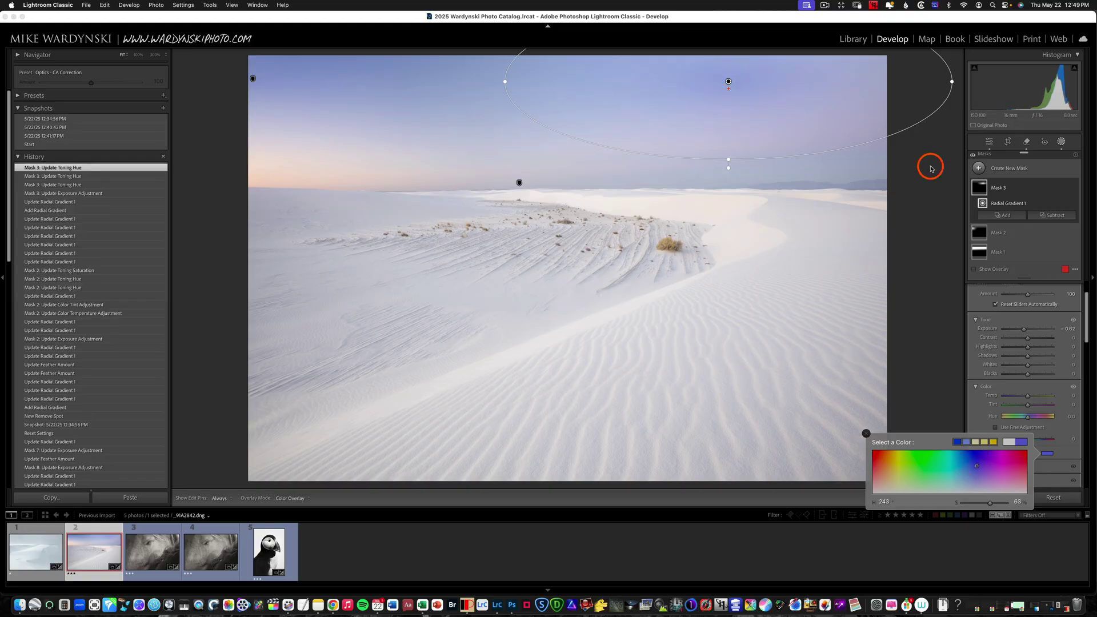
# Move the sky gradient up, widen it both sides, extend its lower edge, then close Masking.
pyautogui.click(729, 84)
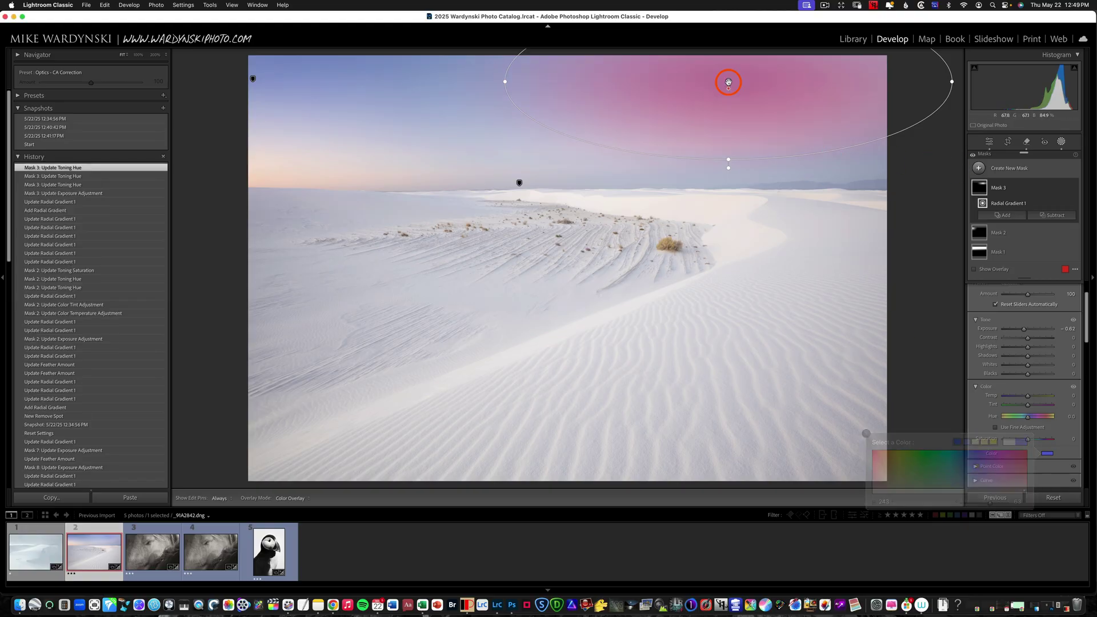
pyautogui.moveTo(728, 80); pyautogui.dragTo(729, 61)
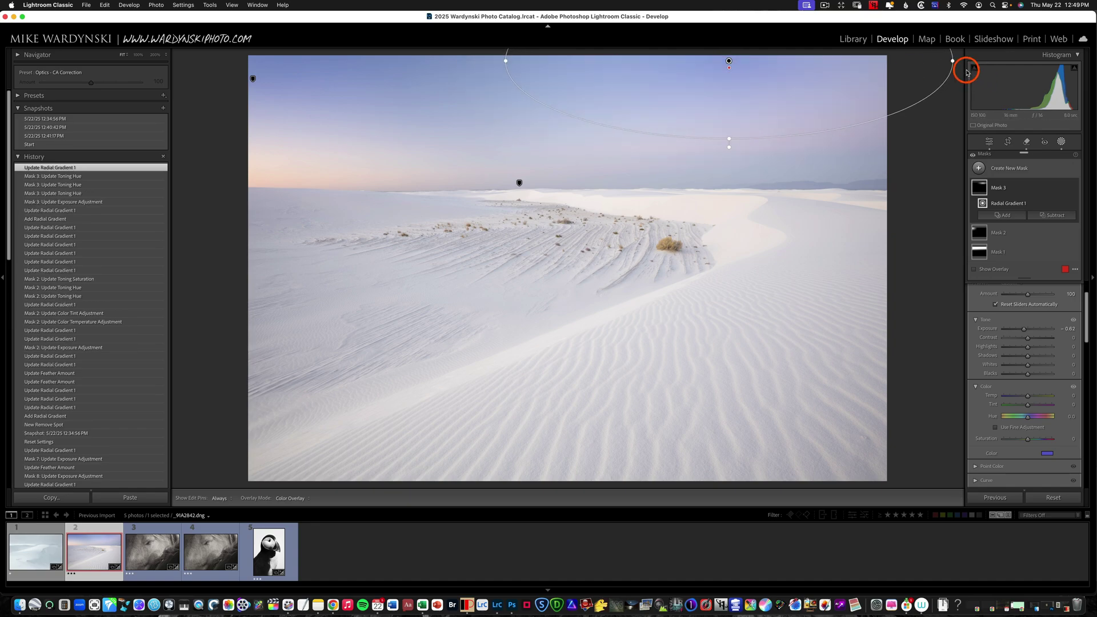
pyautogui.moveTo(952, 60); pyautogui.dragTo(1024, 61)
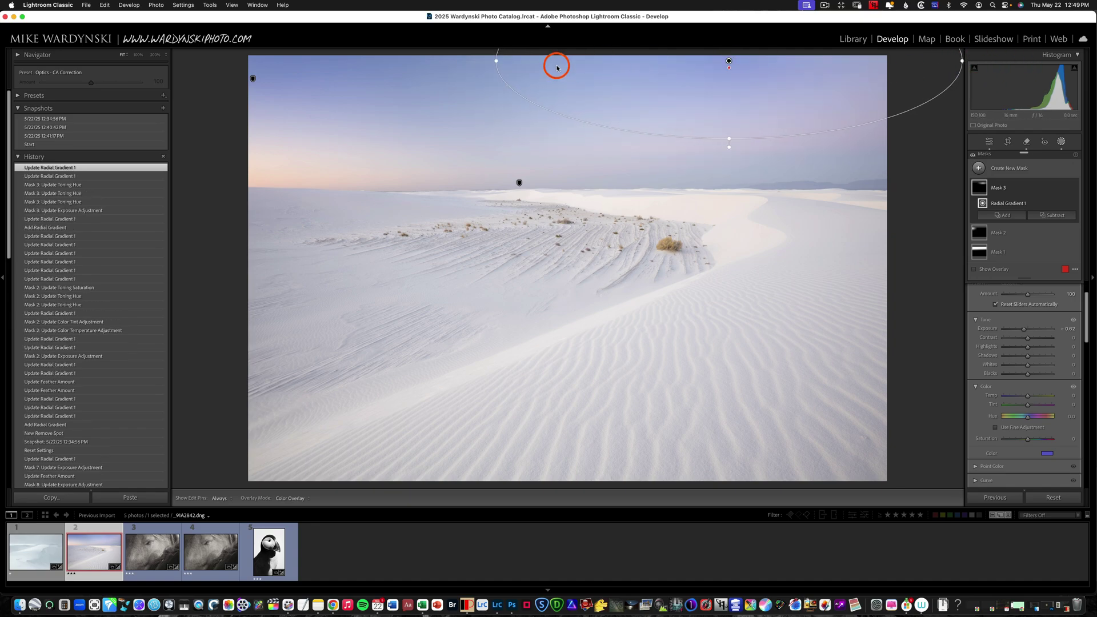
pyautogui.moveTo(495, 62); pyautogui.dragTo(478, 54)
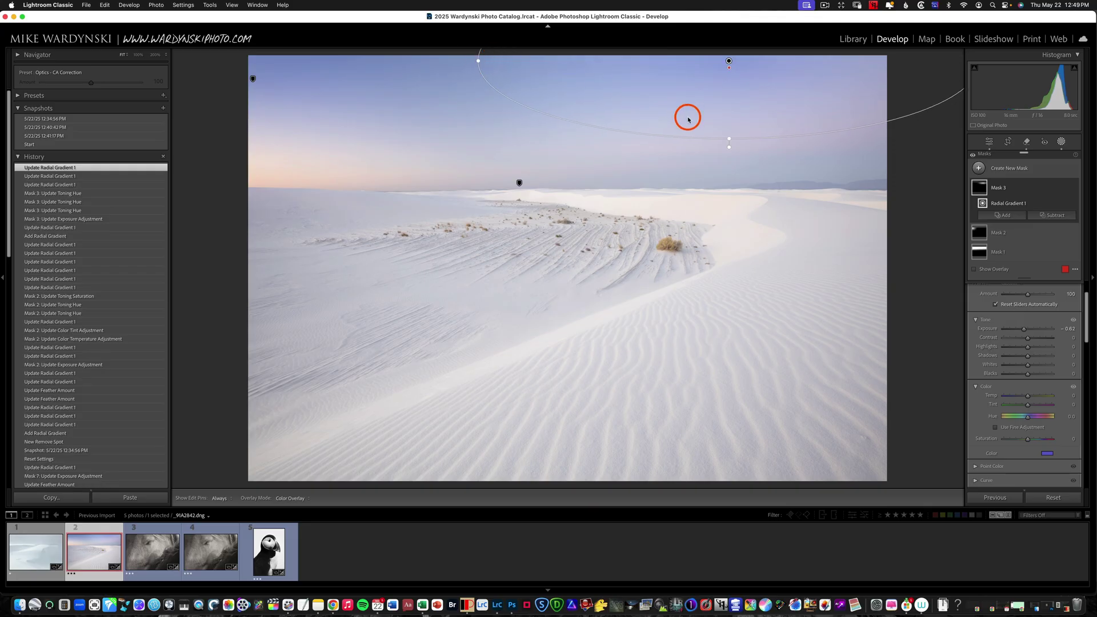
pyautogui.moveTo(728, 144); pyautogui.dragTo(729, 173)
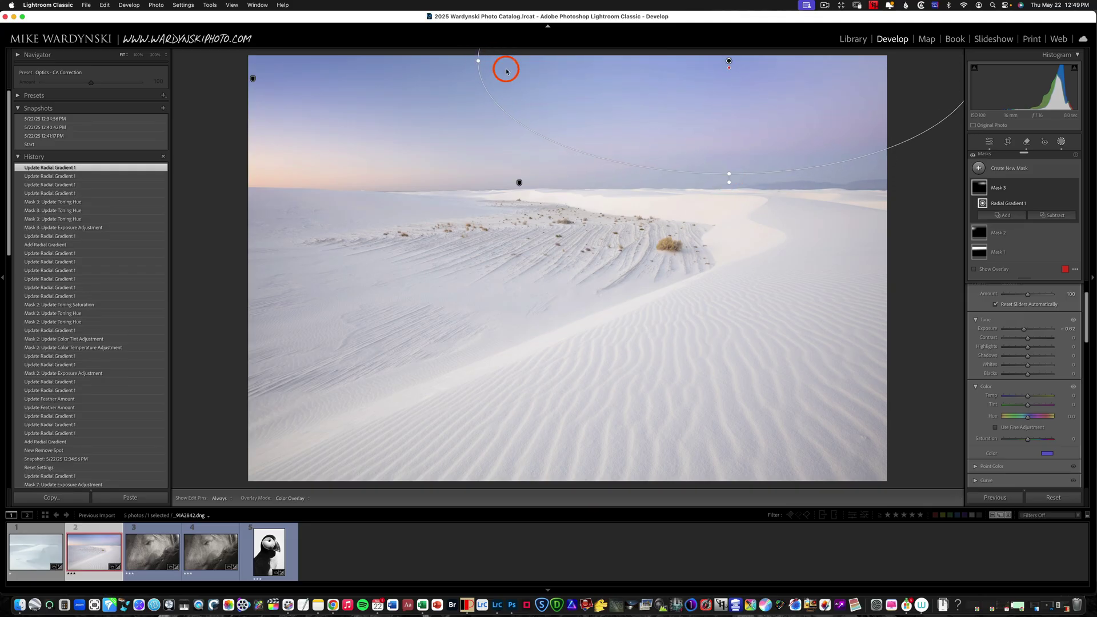
pyautogui.moveTo(478, 62); pyautogui.dragTo(460, 61)
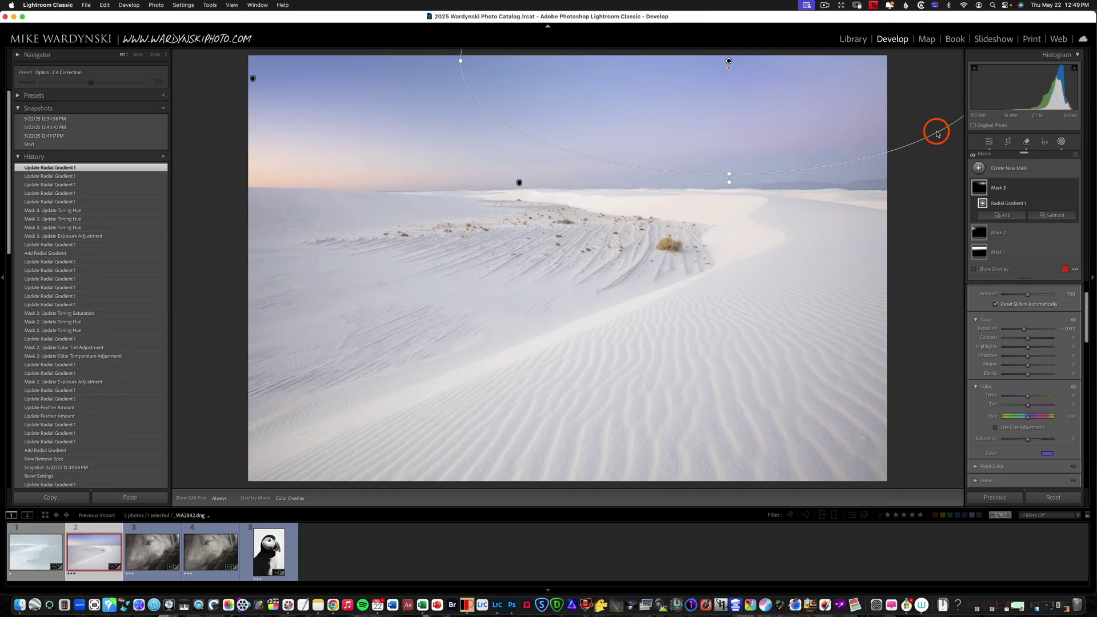
pyautogui.click(1061, 142)
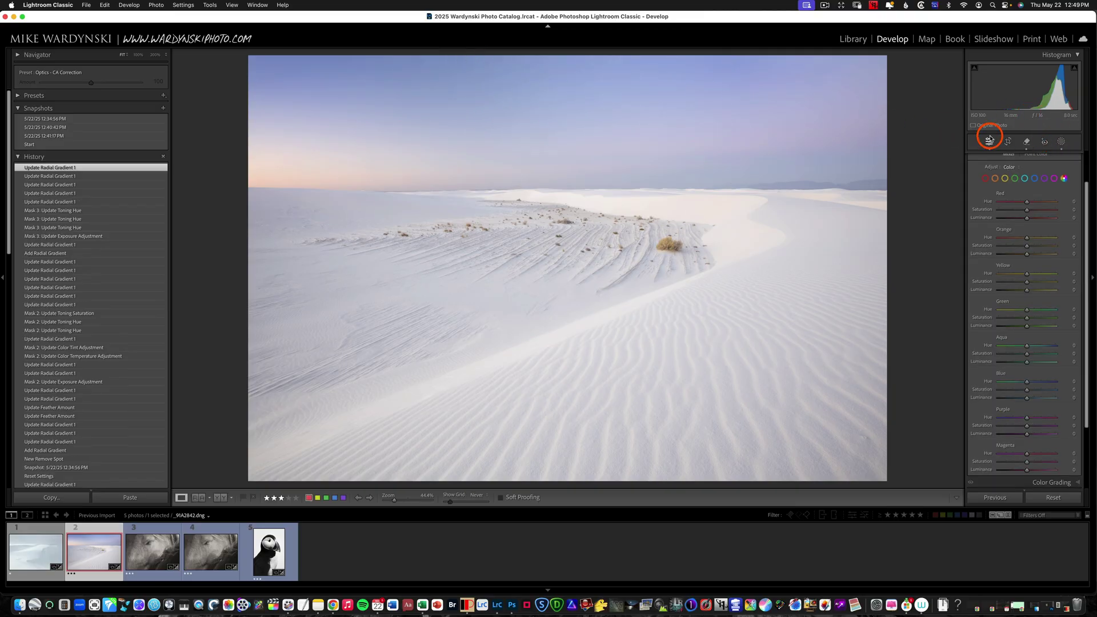
# Raise the dune photo's rating from 3 to 4 stars while comparing Before/After views.
pyautogui.press('\\')
pyautogui.press('\\')
pyautogui.press(']')
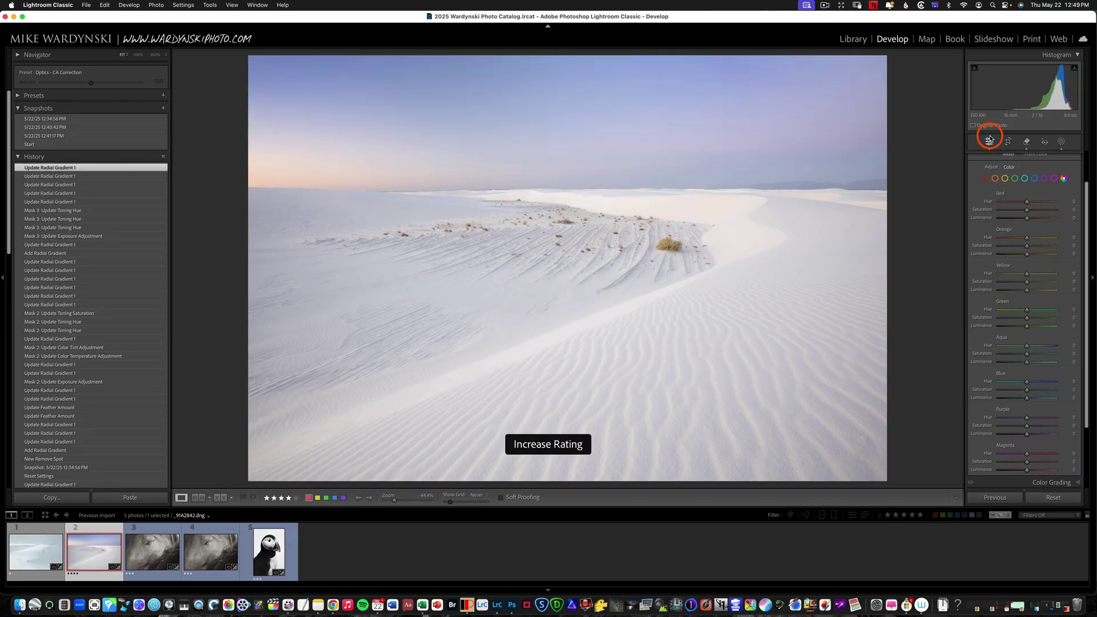
pyautogui.press('\\')
pyautogui.press('\\')
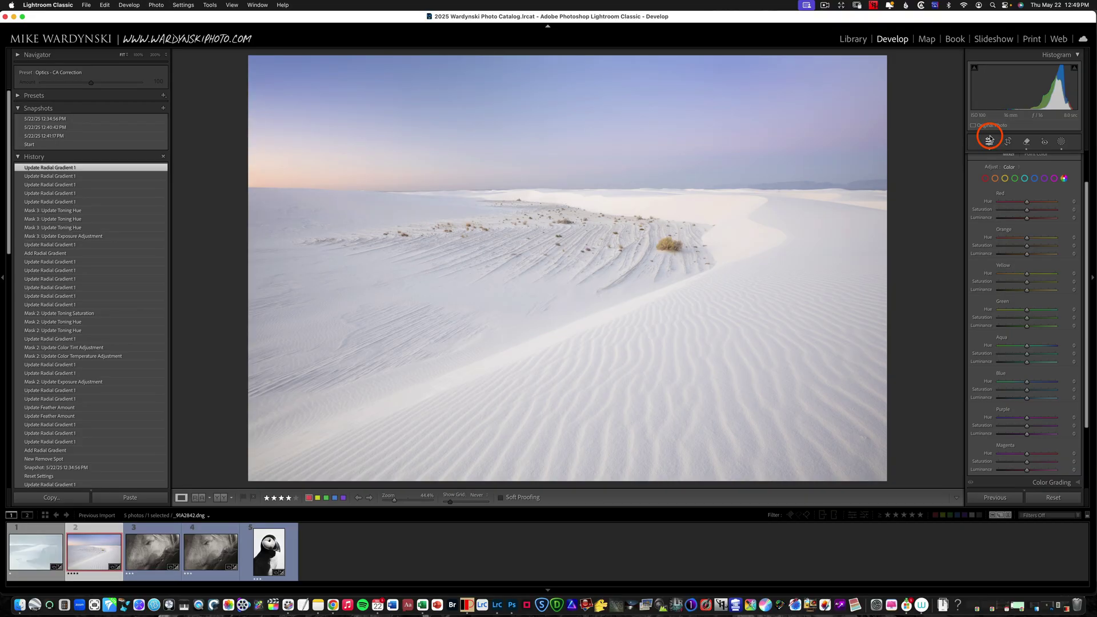
pyautogui.press('\\')
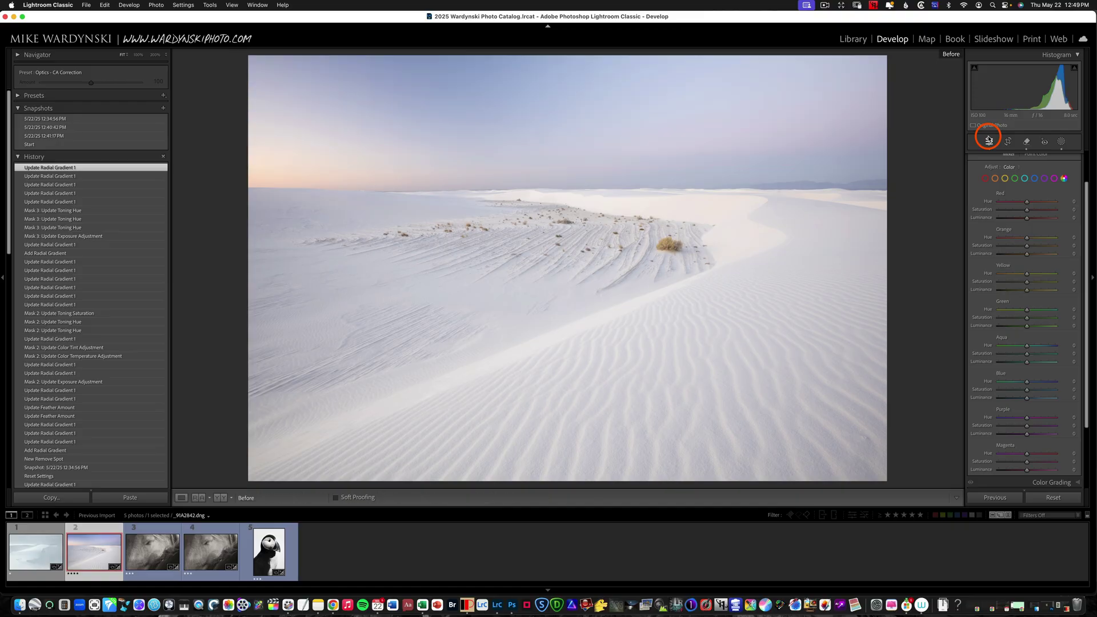
pyautogui.press('\\')
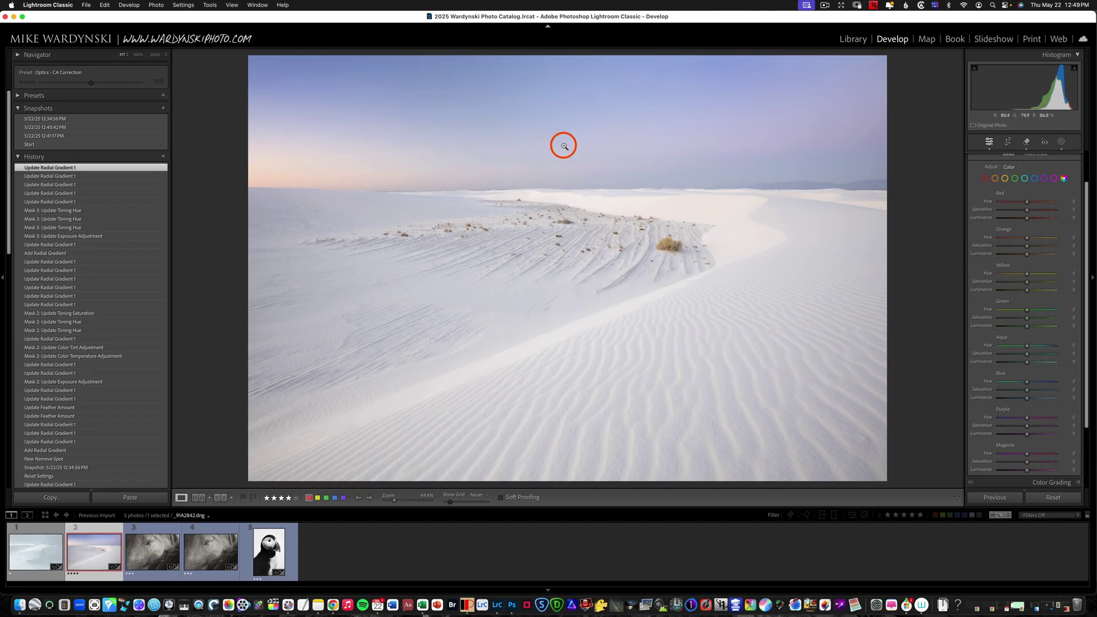
# Draw Mask 4, a radial gradient across the central sky, and warm its Temp and Tint.
pyautogui.hotkey('shift', 'm')
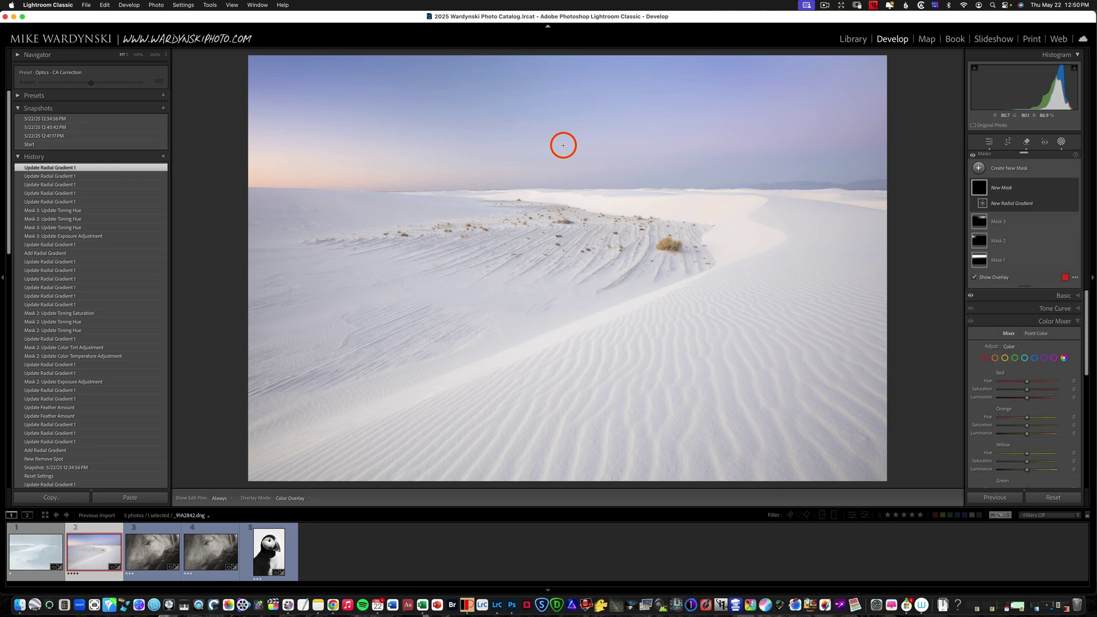
pyautogui.moveTo(596, 161); pyautogui.dragTo(238, 123)
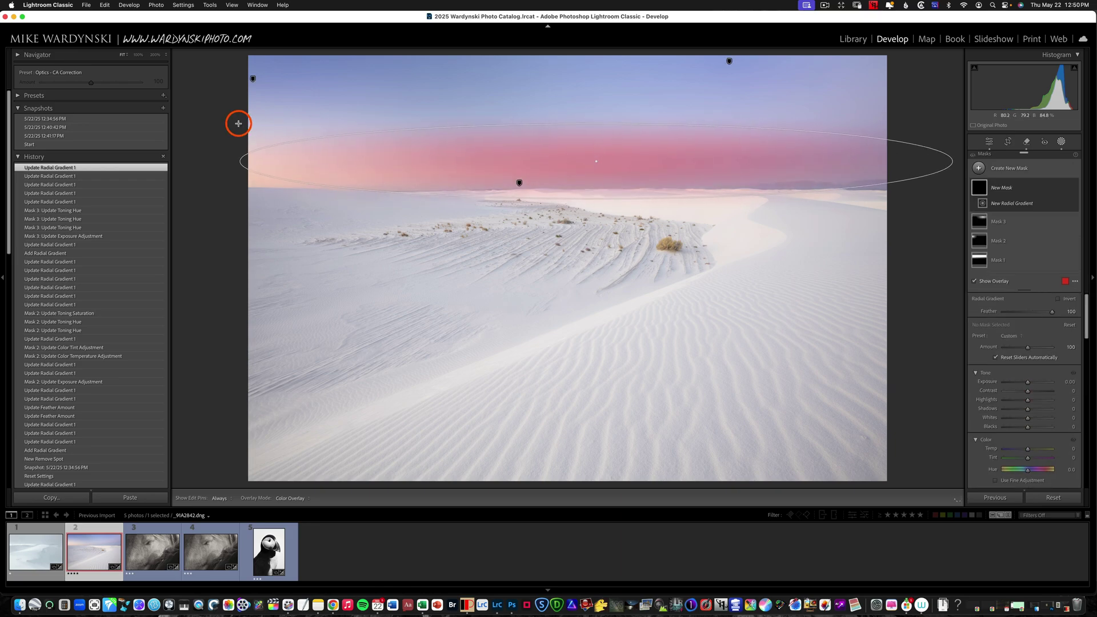
pyautogui.moveTo(614, 152); pyautogui.dragTo(442, 152)
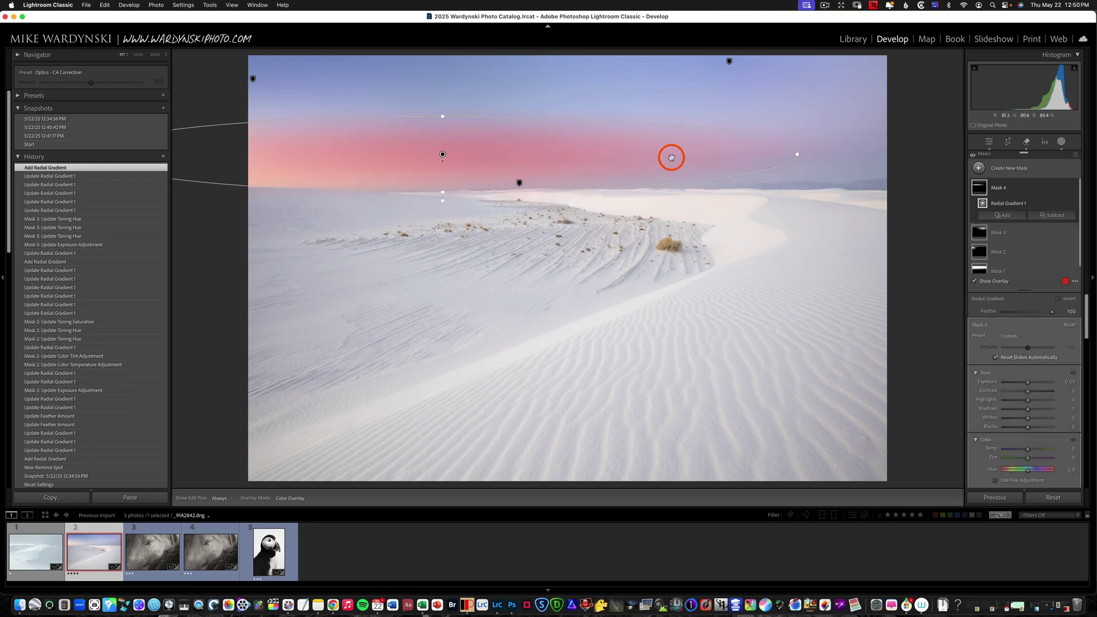
pyautogui.moveTo(1028, 449); pyautogui.dragTo(1030, 451)
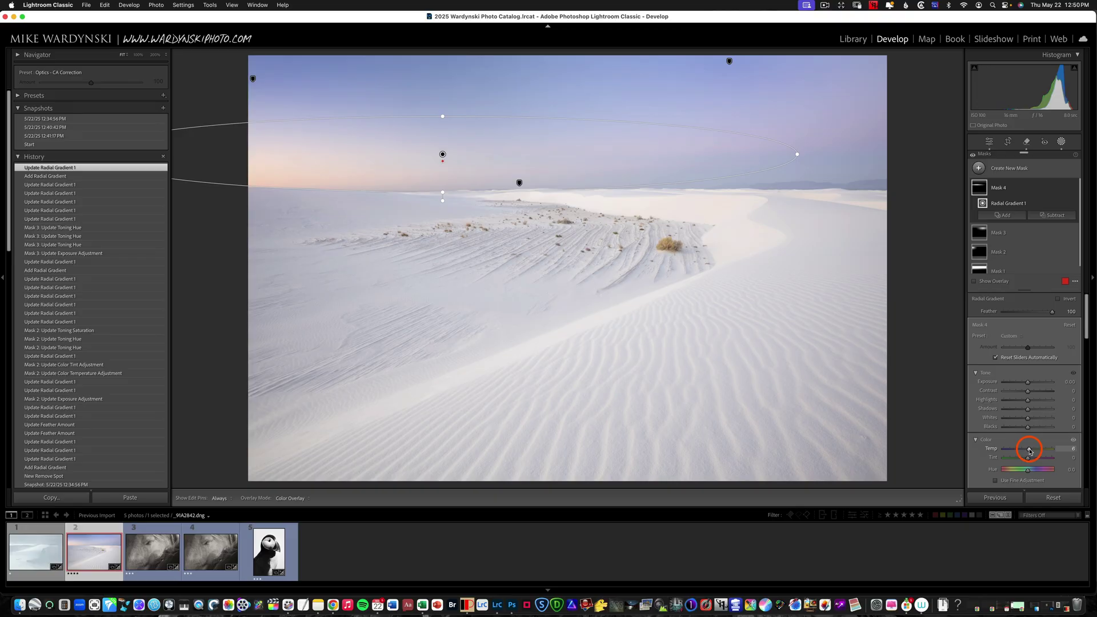
pyautogui.click(1029, 460)
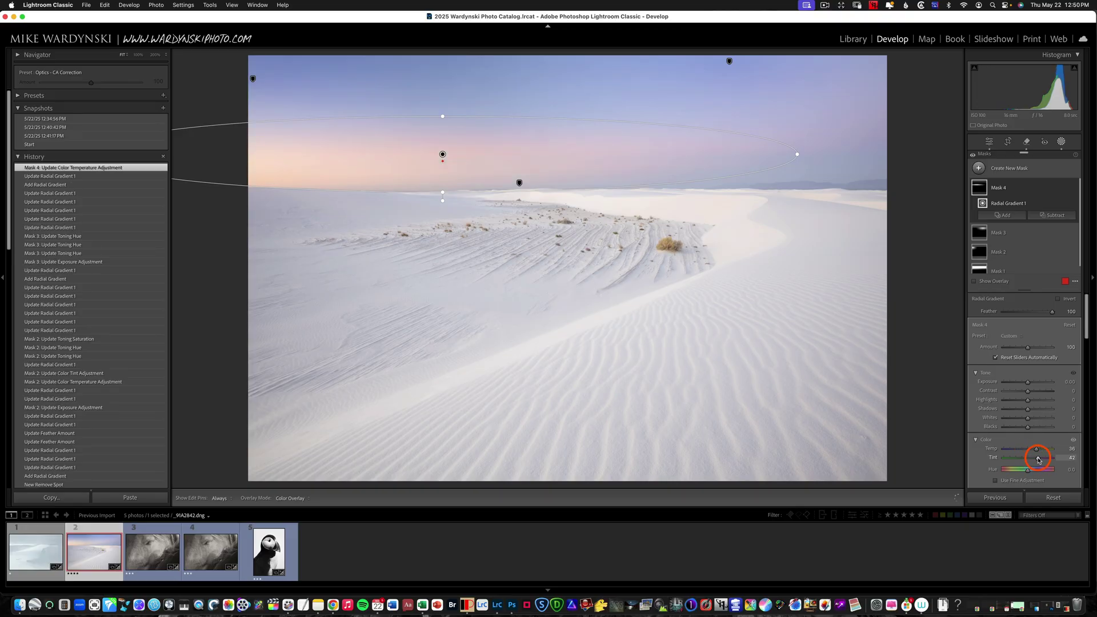
pyautogui.moveTo(1040, 459); pyautogui.dragTo(1038, 459)
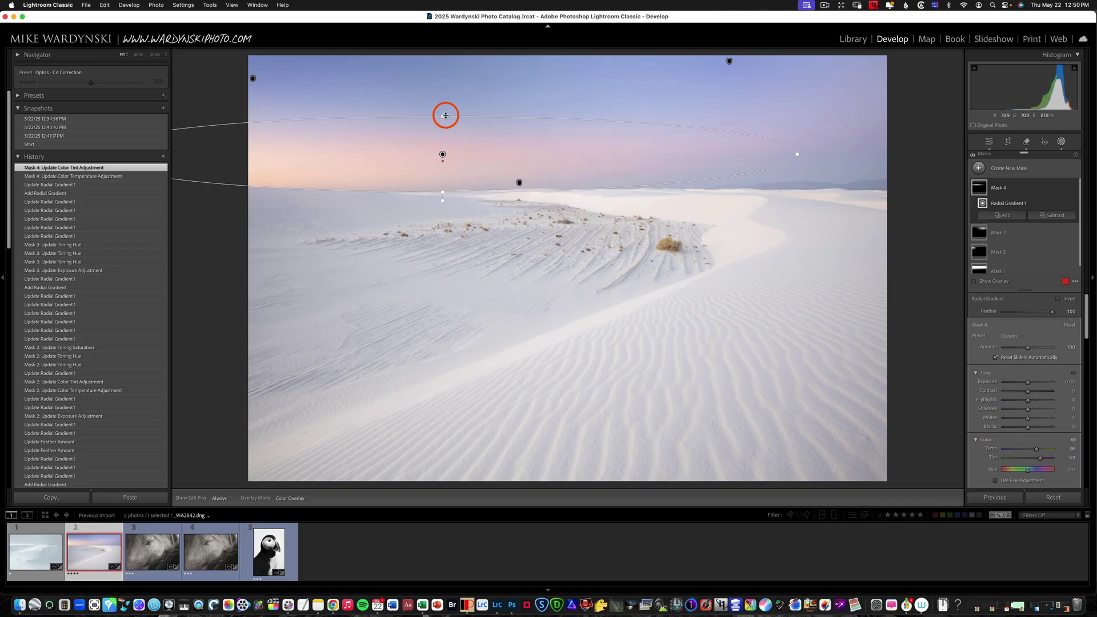
# Stretch the gradient higher and wider, settle at Temp 38 and Tint 53, and close masking.
pyautogui.moveTo(443, 112); pyautogui.dragTo(443, 102)
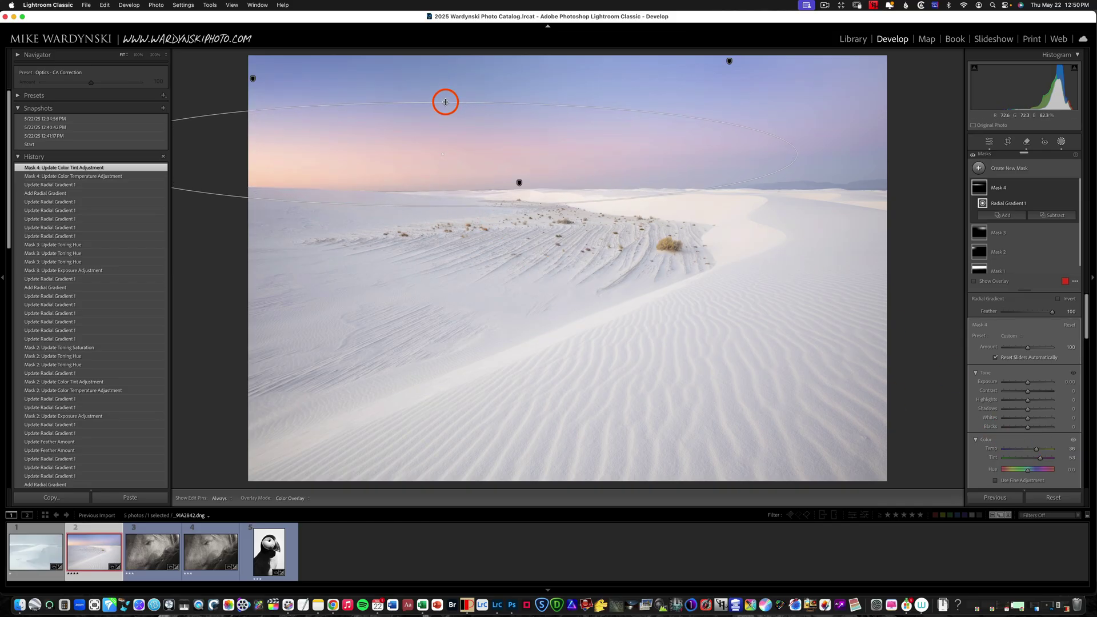
pyautogui.moveTo(795, 155); pyautogui.dragTo(811, 154)
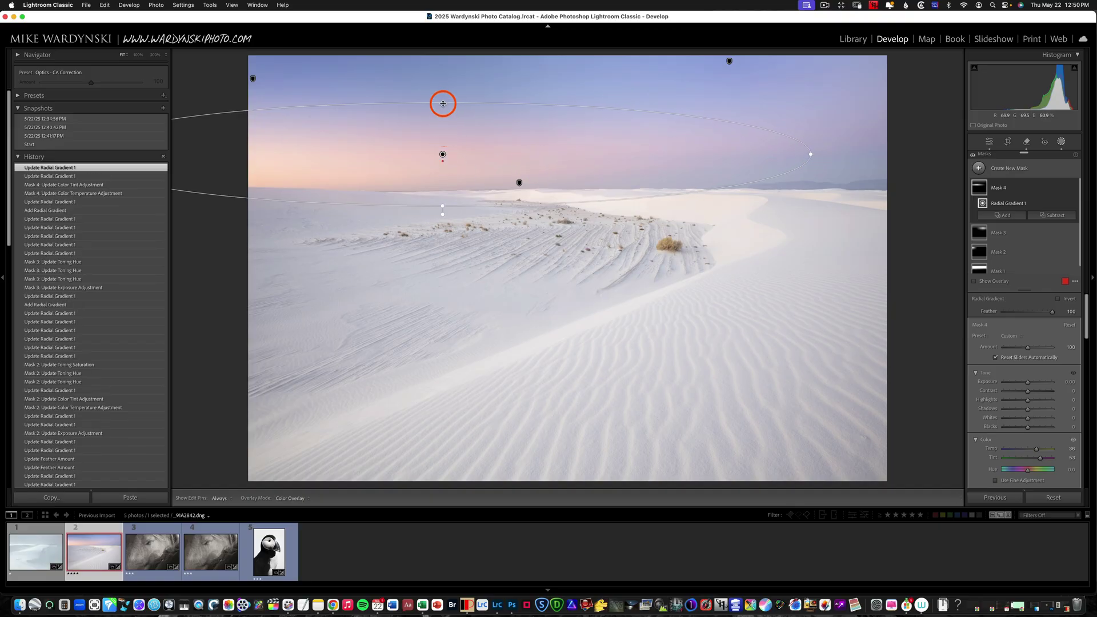
pyautogui.moveTo(444, 103); pyautogui.dragTo(446, 87)
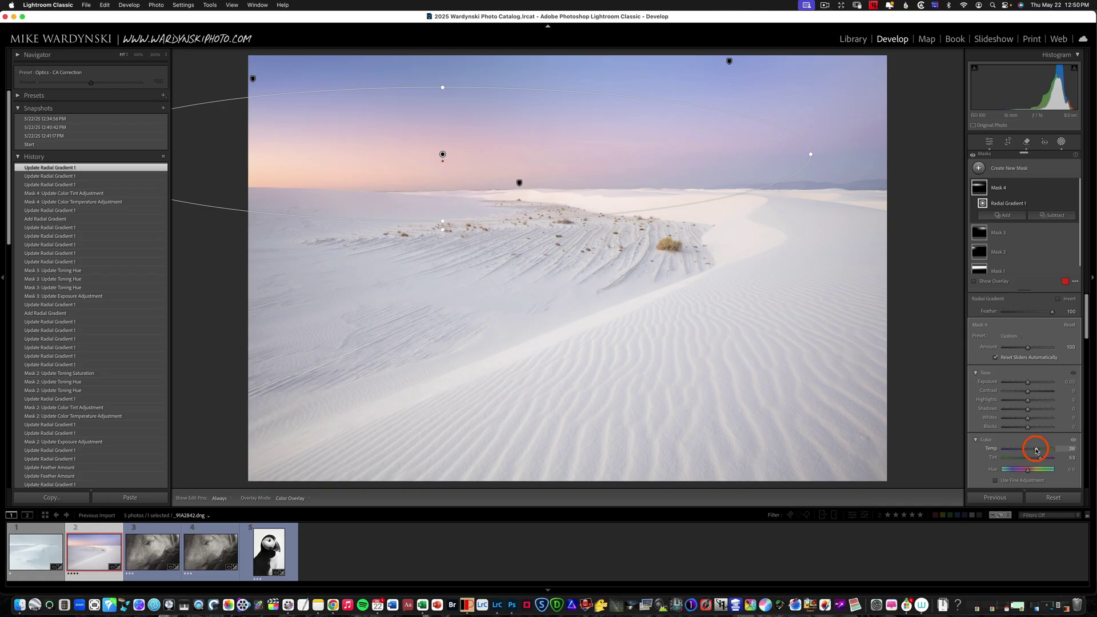
pyautogui.moveTo(1040, 456); pyautogui.dragTo(1039, 458)
pyautogui.click(1061, 142)
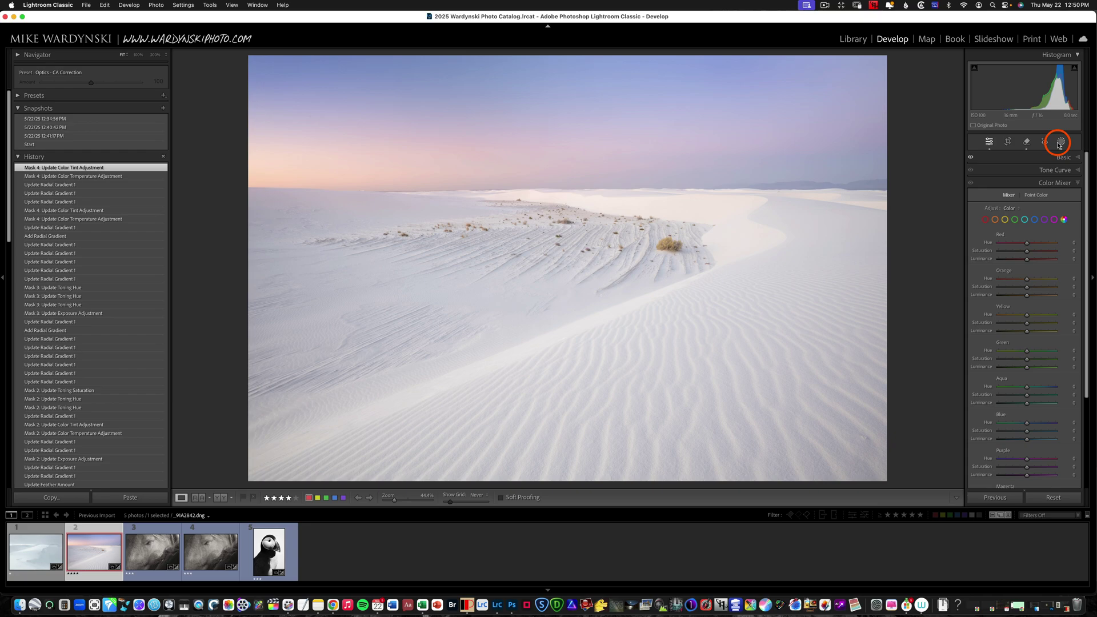
# Save a new Lightroom snapshot of the current edit and compare it with the earlier snapshots.
pyautogui.click(100, 135)
pyautogui.click(98, 127)
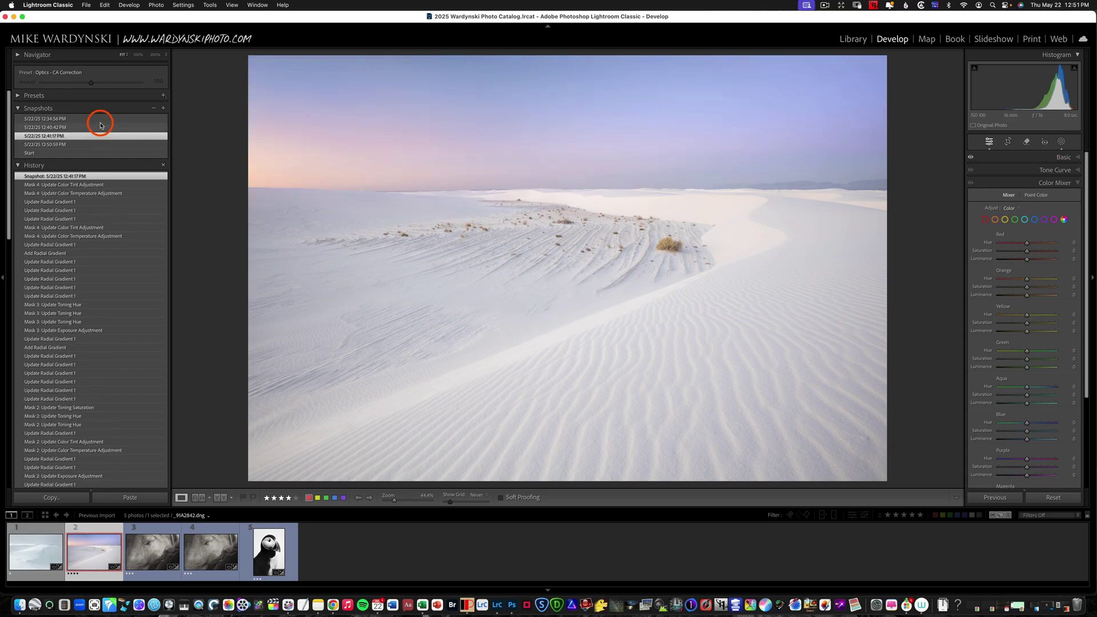
pyautogui.click(96, 152)
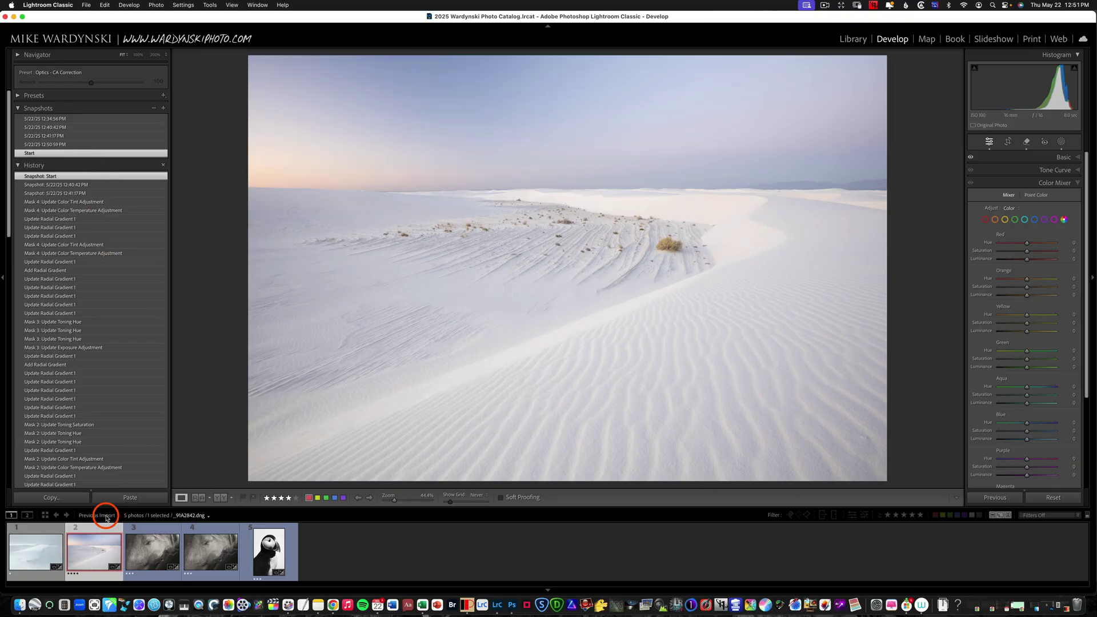
# Send the dune photo from the filmstrip to Photoshop as a Smart Object.
pyautogui.rightClick(97, 551)
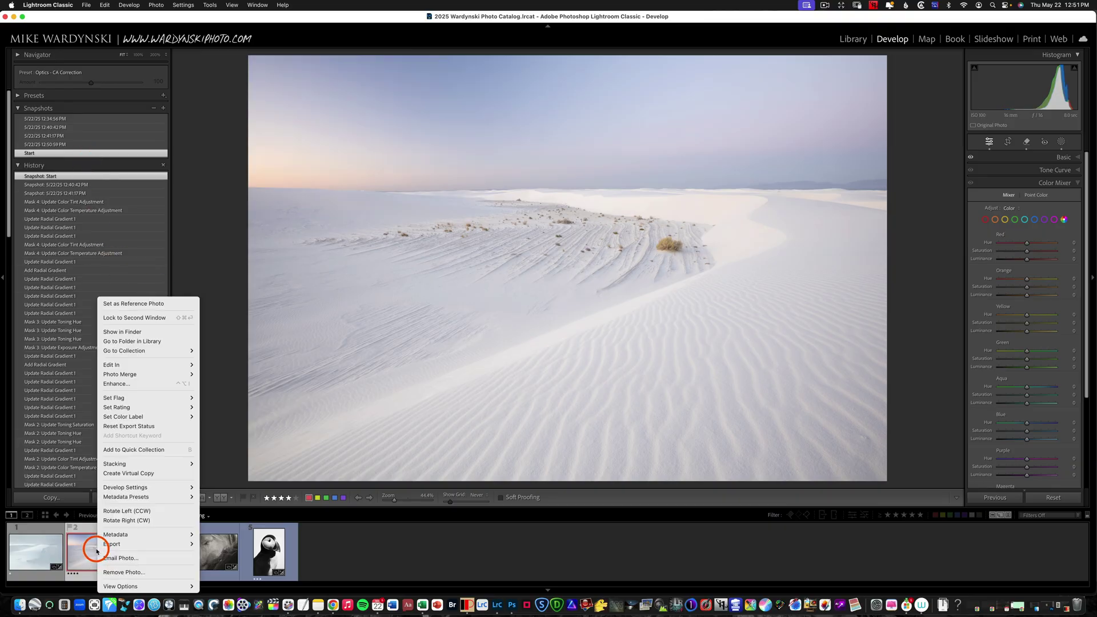
pyautogui.moveTo(127, 364)
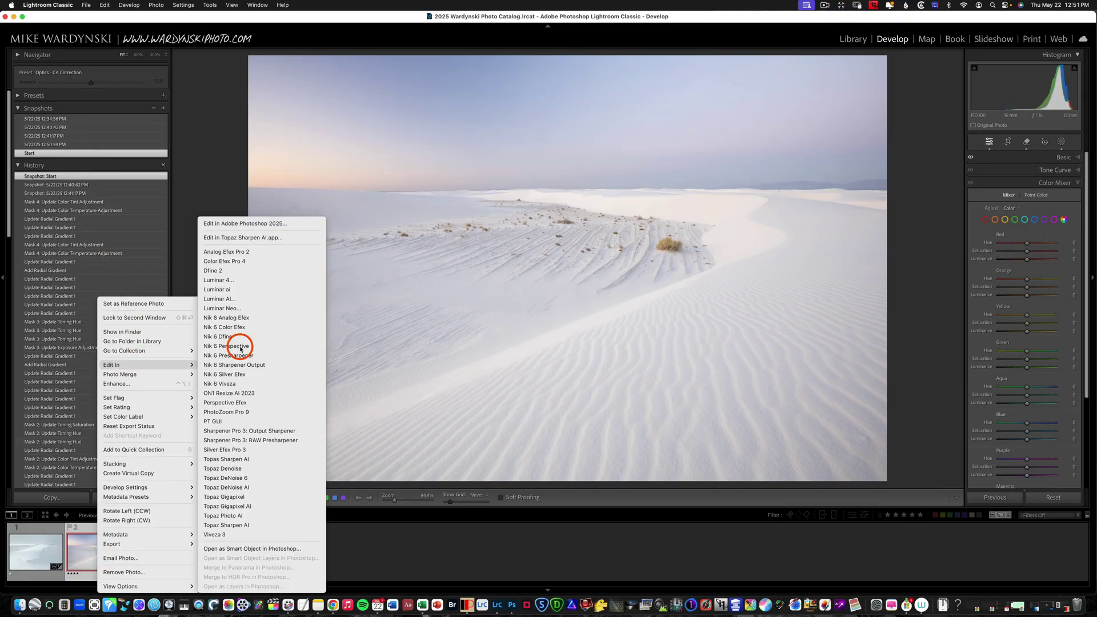
pyautogui.click(273, 550)
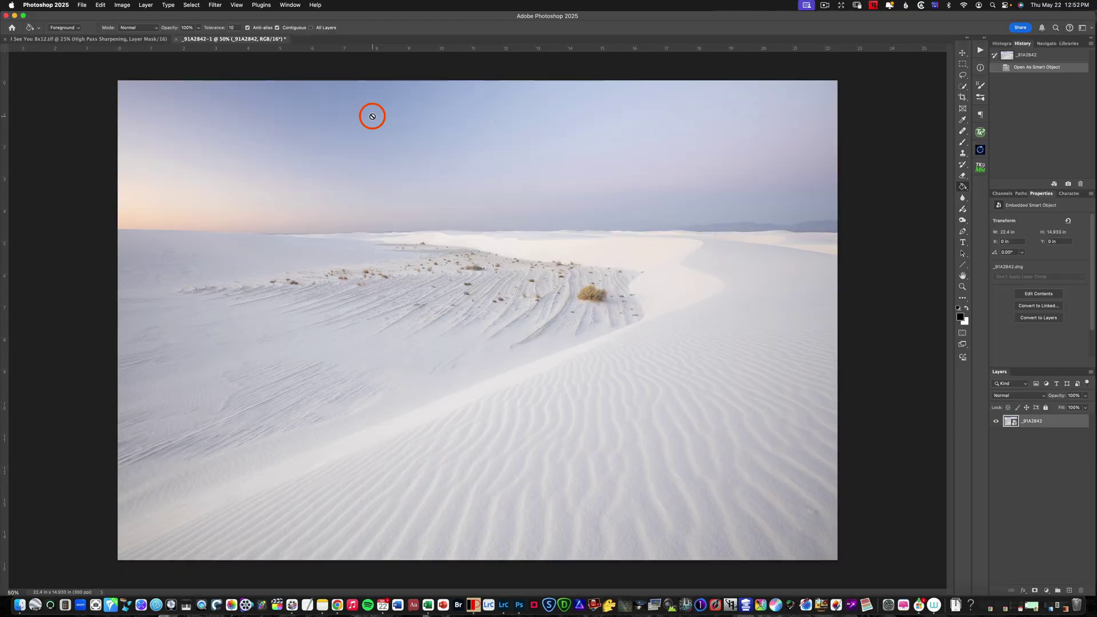
# Add an empty Layer 1 and set up the brush at size 1100 with 22% opacity.
pyautogui.click(1069, 591)
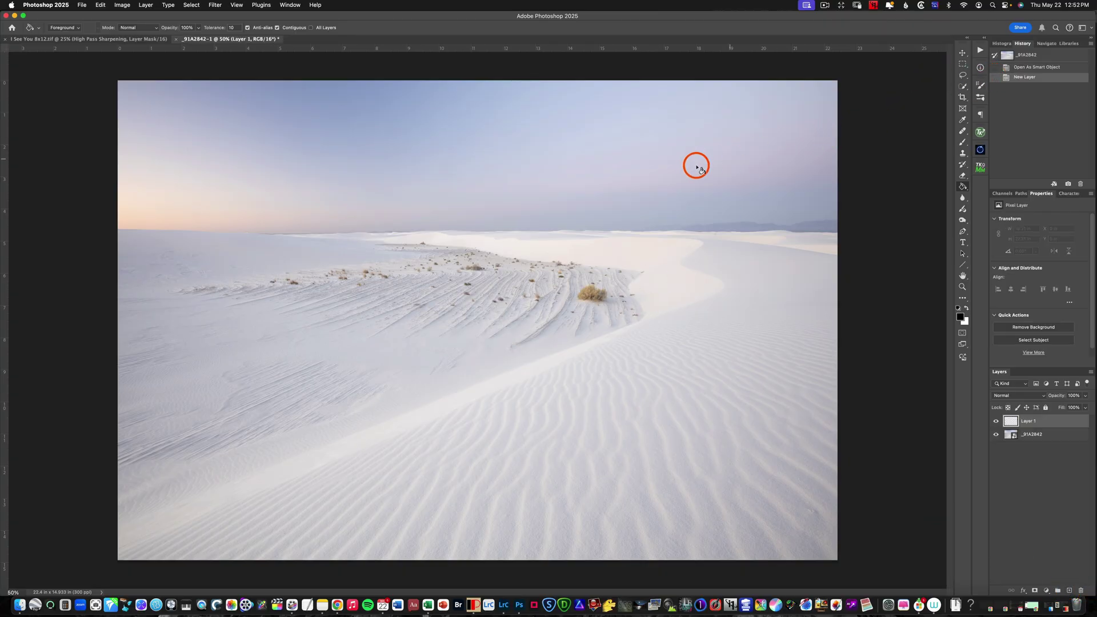
pyautogui.press('b')
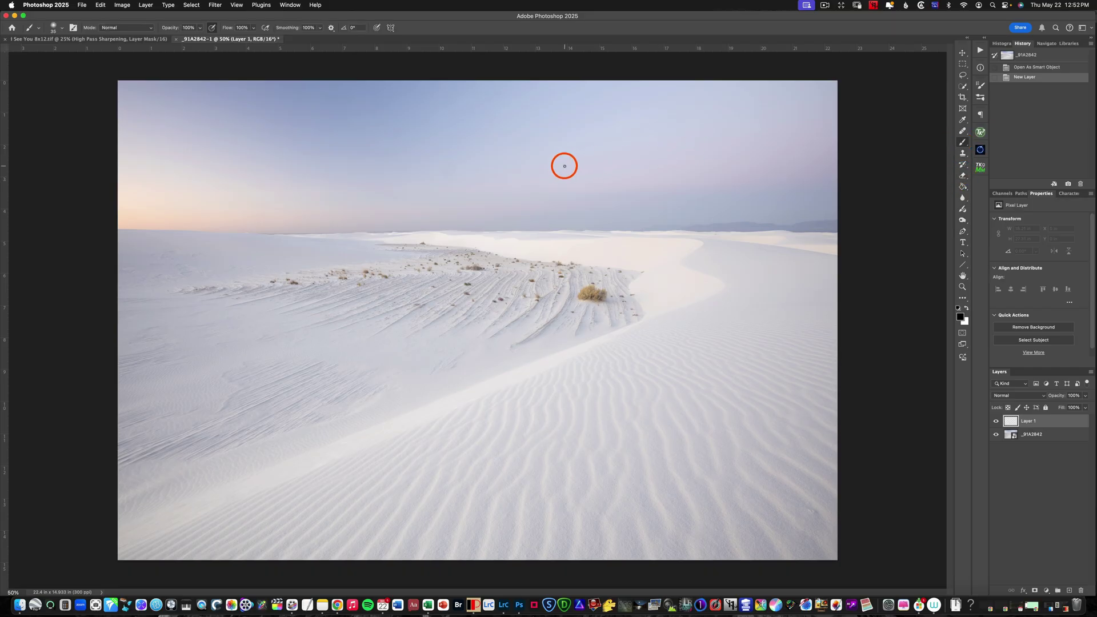
pyautogui.press(']')
pyautogui.press(']')
pyautogui.press(']')
pyautogui.press(']')
pyautogui.press(']')
pyautogui.press(']')
pyautogui.press(']')
pyautogui.press(']')
pyautogui.press(']')
pyautogui.press(']')
pyautogui.press(']')
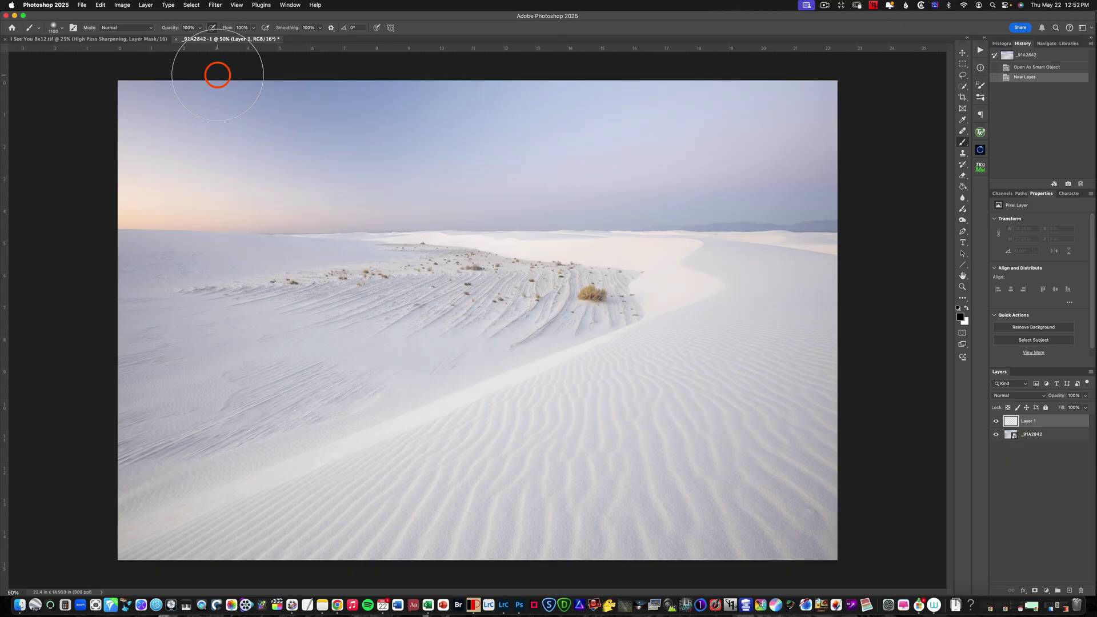
pyautogui.click(200, 28)
pyautogui.moveTo(202, 38); pyautogui.dragTo(175, 39)
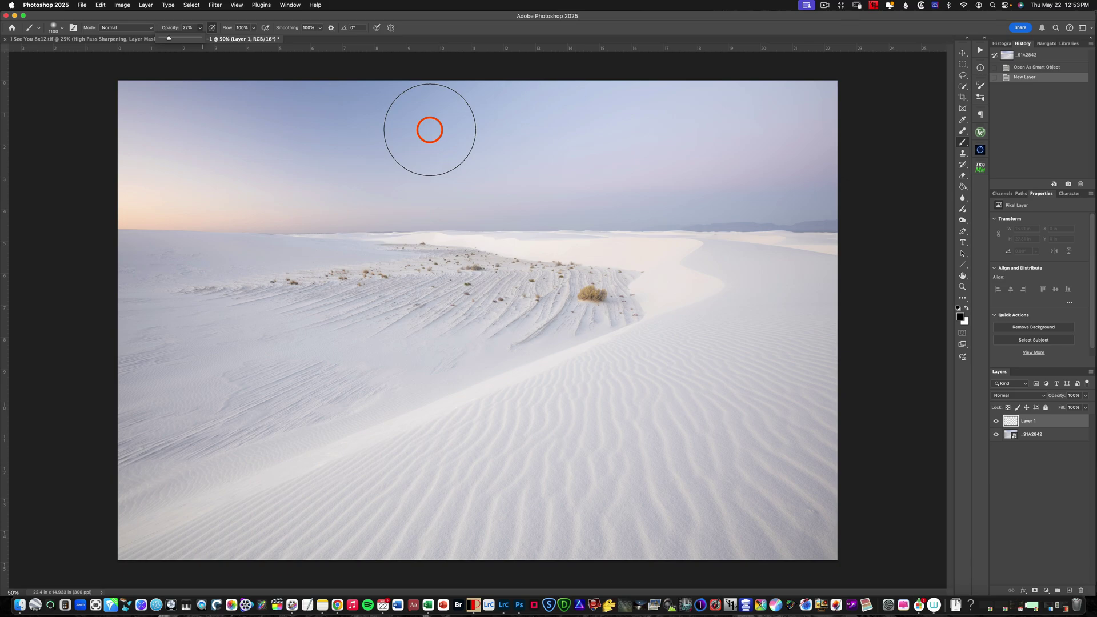
# Sample the light-blue sky colour and paint soft 10–20% opacity strokes across the upper sky.
pyautogui.keyDown('alt'); pyautogui.click(378, 105); pyautogui.keyUp('alt')
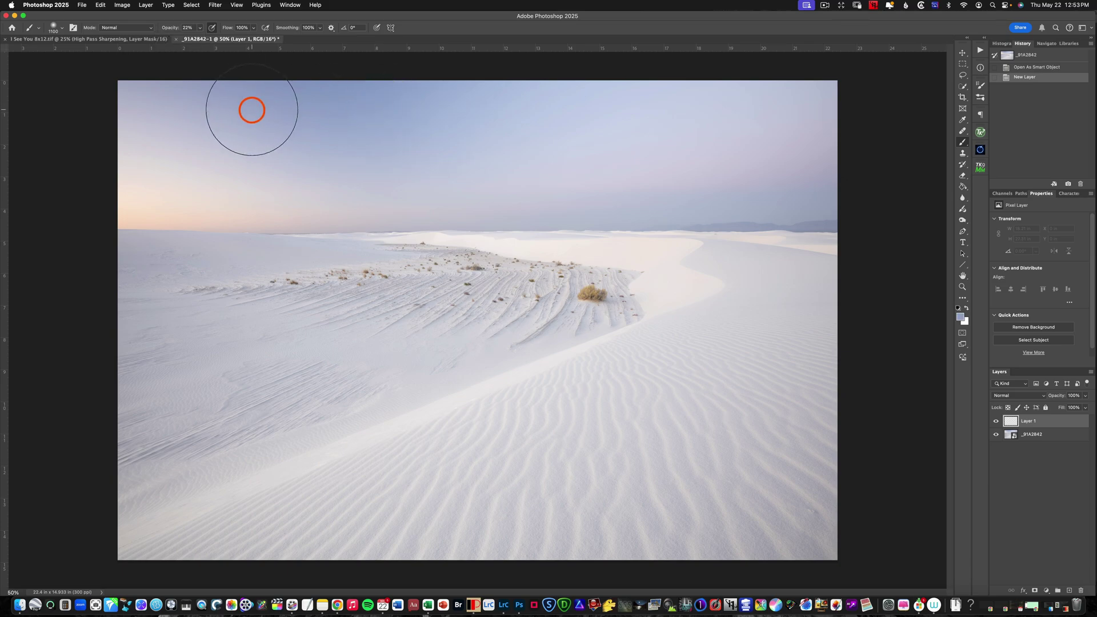
pyautogui.moveTo(250, 111)
pyautogui.mouseDown()
pyautogui.moveTo(95, 112)
pyautogui.moveTo(235, 116)
pyautogui.moveTo(41, 126)
pyautogui.moveTo(302, 128)
pyautogui.moveTo(72, 130)
pyautogui.moveTo(240, 106)
pyautogui.moveTo(51, 98)
pyautogui.moveTo(314, 74)
pyautogui.moveTo(285, 72)
pyautogui.moveTo(62, 77)
pyautogui.moveTo(588, 129)
pyautogui.mouseUp()
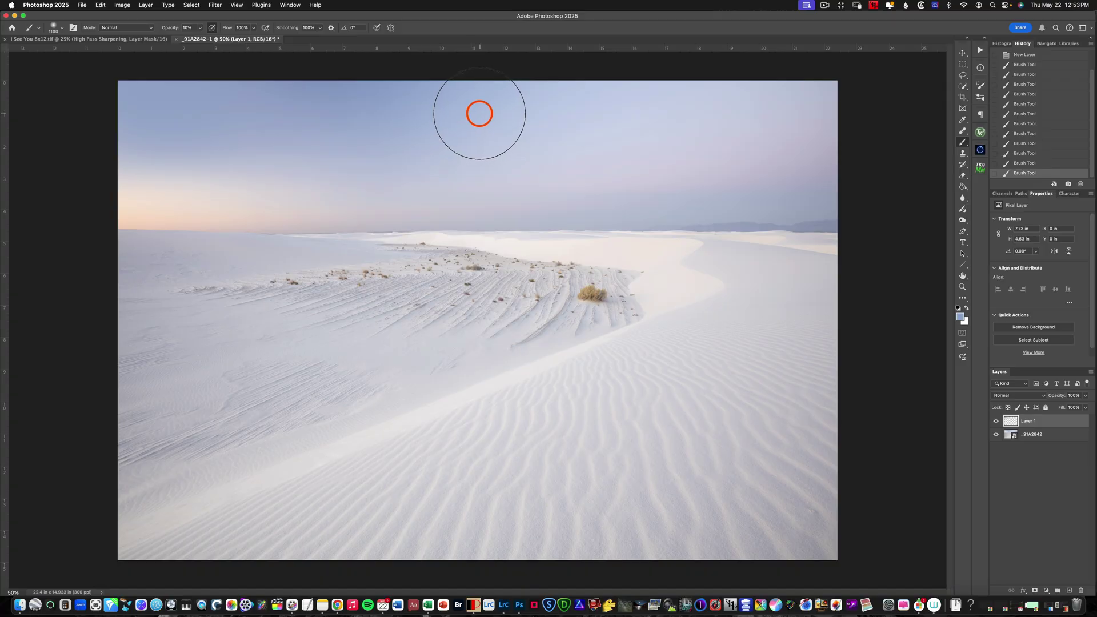
pyautogui.moveTo(479, 113)
pyautogui.mouseDown()
pyautogui.moveTo(620, 115)
pyautogui.moveTo(461, 126)
pyautogui.moveTo(732, 115)
pyautogui.moveTo(406, 137)
pyautogui.moveTo(497, 113)
pyautogui.moveTo(774, 93)
pyautogui.moveTo(759, 108)
pyautogui.moveTo(703, 106)
pyautogui.moveTo(918, 81)
pyautogui.moveTo(519, 97)
pyautogui.moveTo(655, 93)
pyautogui.moveTo(39, 61)
pyautogui.moveTo(146, 174)
pyautogui.moveTo(5, 169)
pyautogui.moveTo(214, 171)
pyautogui.moveTo(412, 86)
pyautogui.moveTo(691, 74)
pyautogui.moveTo(573, 86)
pyautogui.moveTo(503, 160)
pyautogui.moveTo(966, 109)
pyautogui.moveTo(533, 109)
pyautogui.moveTo(907, 96)
pyautogui.moveTo(554, 114)
pyautogui.moveTo(912, 179)
pyautogui.moveTo(143, 125)
pyautogui.moveTo(114, 98)
pyautogui.mouseUp()
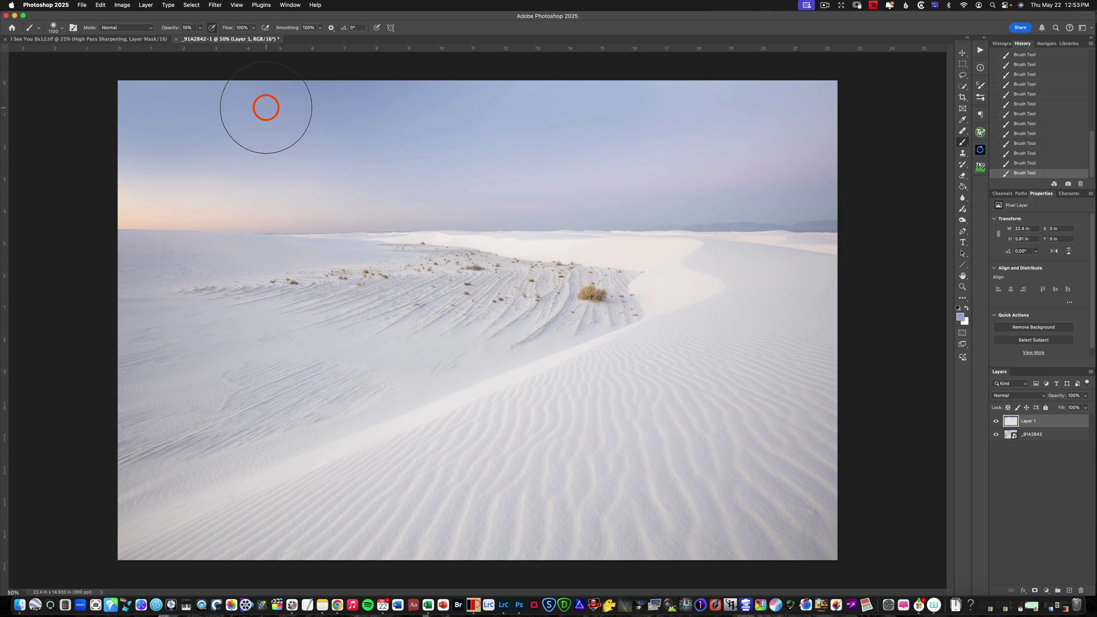
pyautogui.press('2')
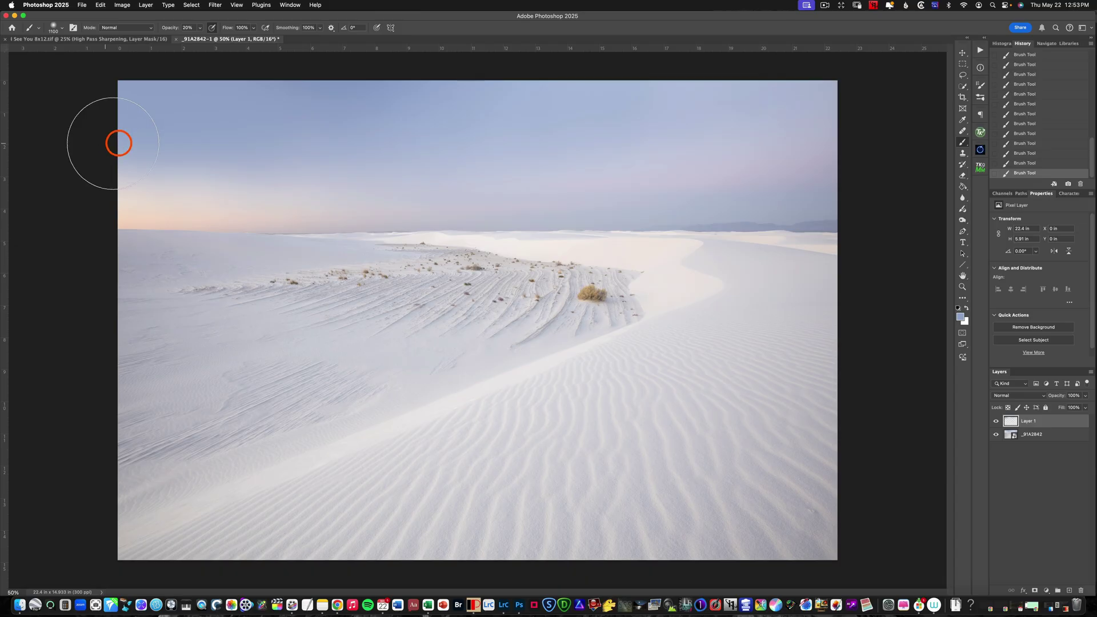
pyautogui.moveTo(633, 80)
pyautogui.mouseDown()
pyautogui.moveTo(427, 174)
pyautogui.moveTo(808, 149)
pyautogui.mouseUp()
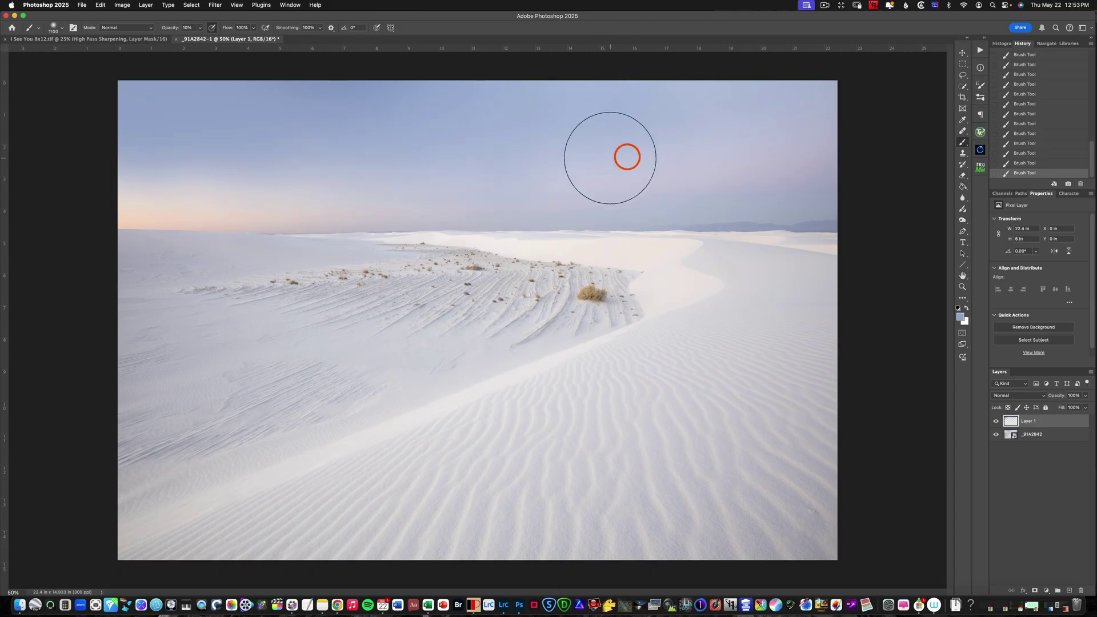
pyautogui.press('1')
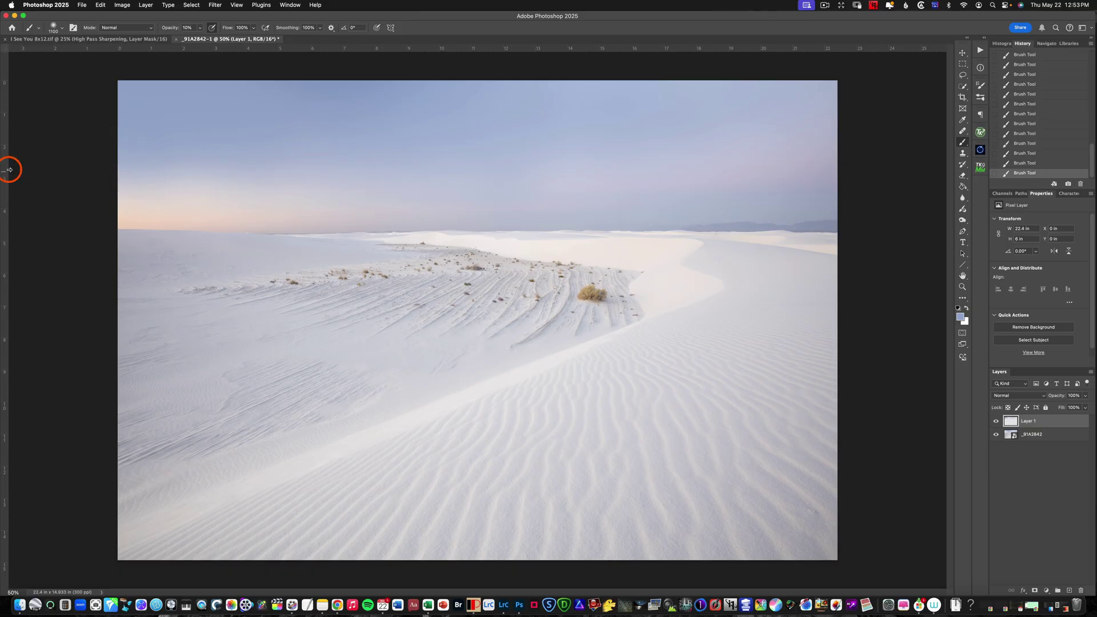
# Toggle Layer 1's visibility repeatedly to compare the sky before and after, leaving it hidden.
pyautogui.click(994, 421)
pyautogui.click(995, 421)
pyautogui.click(995, 421)
pyautogui.click(995, 421)
pyautogui.click(995, 422)
pyautogui.click(994, 422)
pyautogui.click(995, 422)
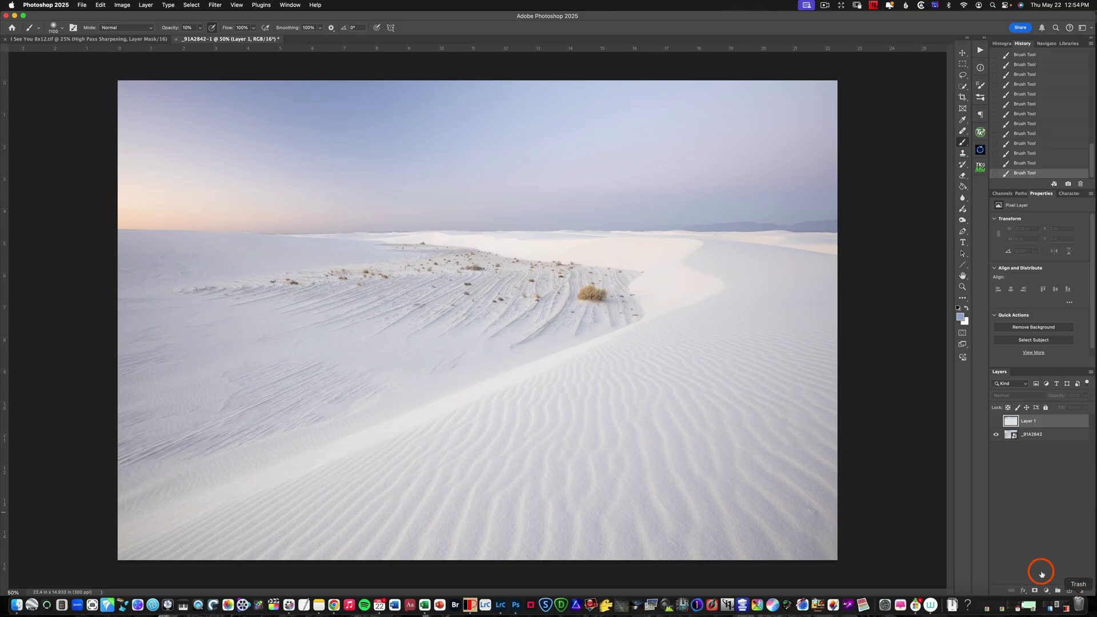
# Show Layer 1 again, add Layer 2 in Overlay mode, and sample the horizon sky colour.
pyautogui.click(994, 422)
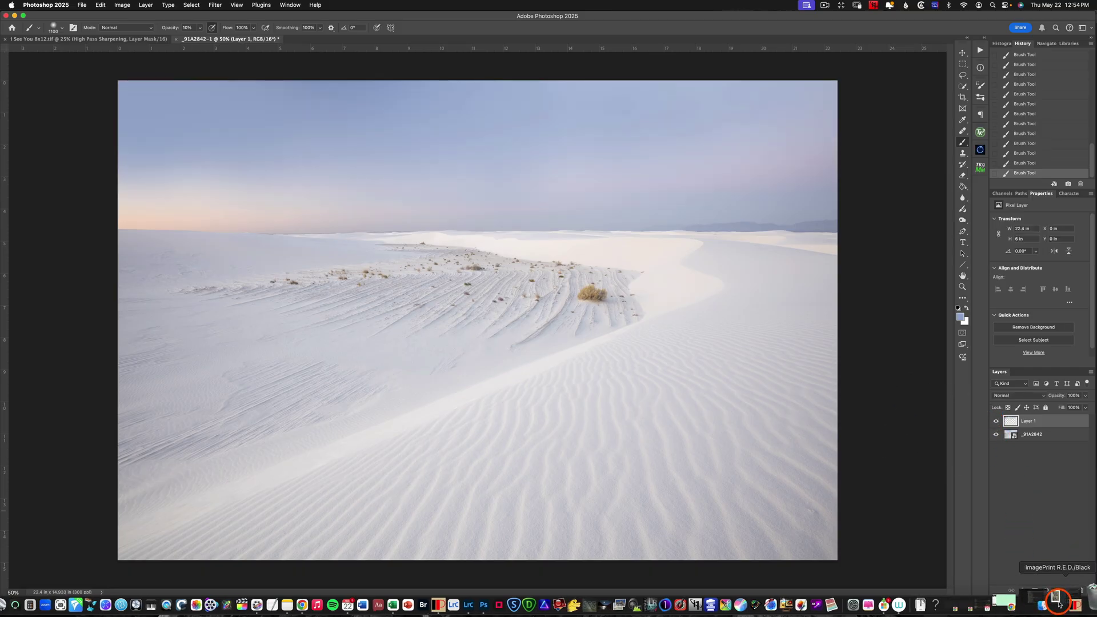
pyautogui.click(1058, 590)
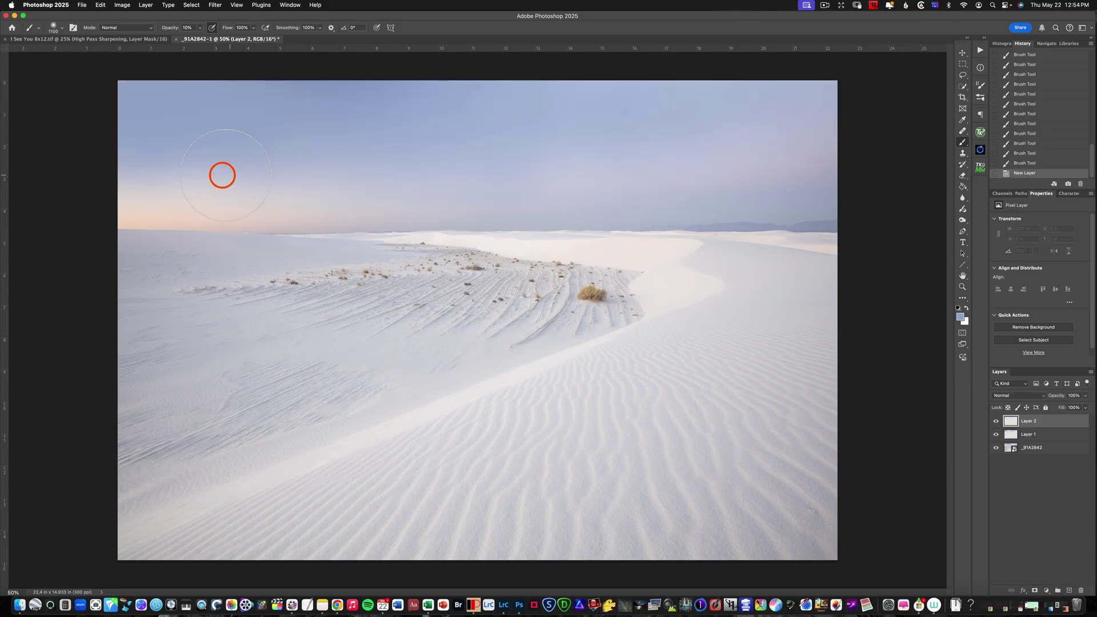
pyautogui.keyDown('alt'); pyautogui.click(194, 200); pyautogui.keyUp('alt')
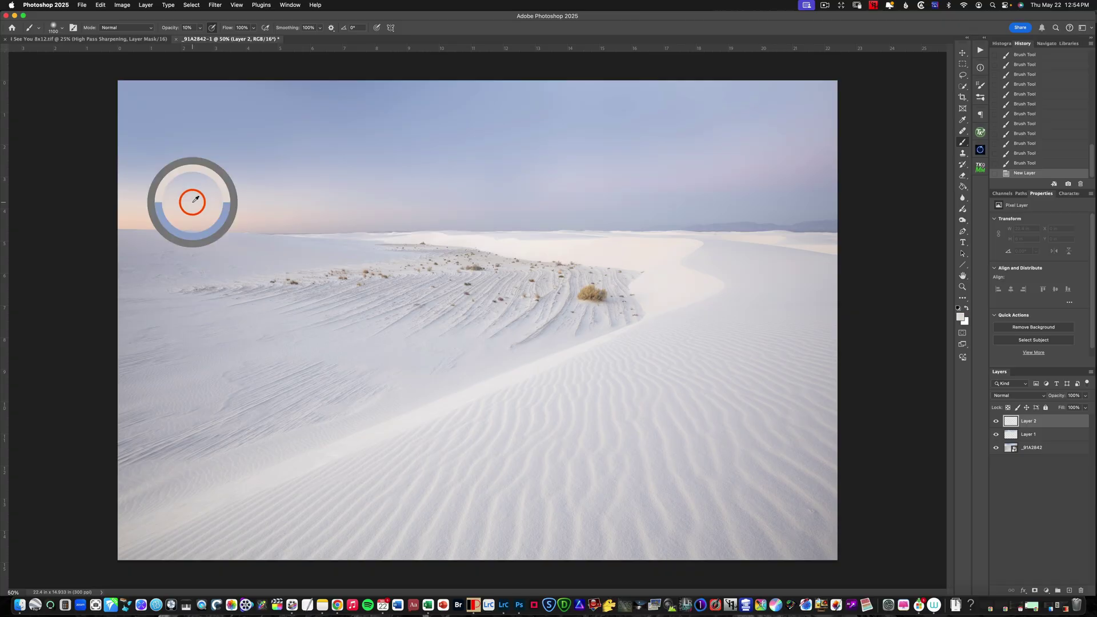
pyautogui.click(1030, 395)
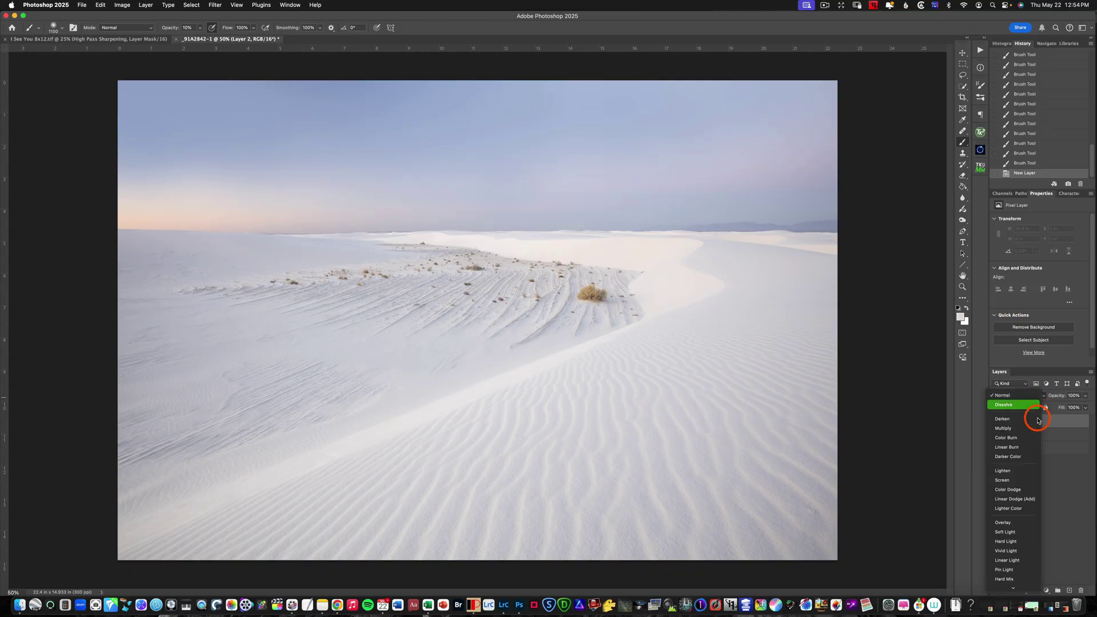
pyautogui.click(1021, 524)
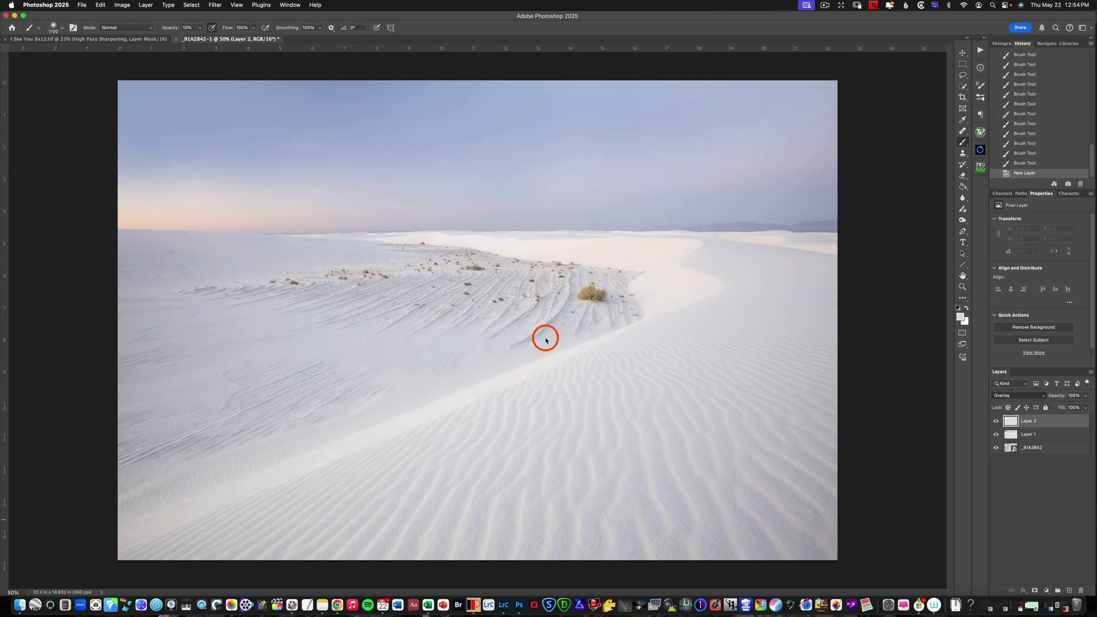
# Paint soft back-and-forth strokes across the sky with a size 1000 brush.
pyautogui.press('[')
pyautogui.press('[')
pyautogui.press('[')
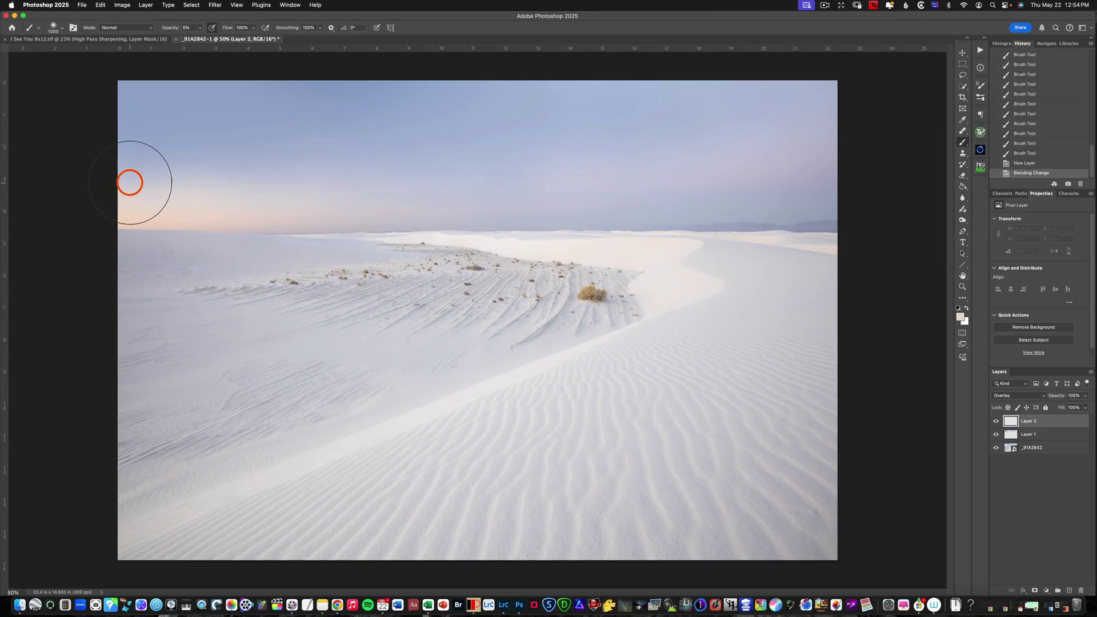
pyautogui.press(']')
pyautogui.press(']')
pyautogui.moveTo(125, 177)
pyautogui.mouseDown()
pyautogui.moveTo(257, 166)
pyautogui.moveTo(140, 162)
pyautogui.moveTo(355, 145)
pyautogui.moveTo(152, 171)
pyautogui.moveTo(393, 140)
pyautogui.moveTo(213, 172)
pyautogui.moveTo(86, 175)
pyautogui.moveTo(429, 146)
pyautogui.moveTo(359, 144)
pyautogui.moveTo(331, 194)
pyautogui.moveTo(350, 140)
pyautogui.moveTo(282, 141)
pyautogui.moveTo(353, 134)
pyautogui.moveTo(359, 157)
pyautogui.moveTo(59, 157)
pyautogui.moveTo(409, 100)
pyautogui.moveTo(33, 149)
pyautogui.moveTo(244, 90)
pyautogui.moveTo(164, 164)
pyautogui.mouseUp()
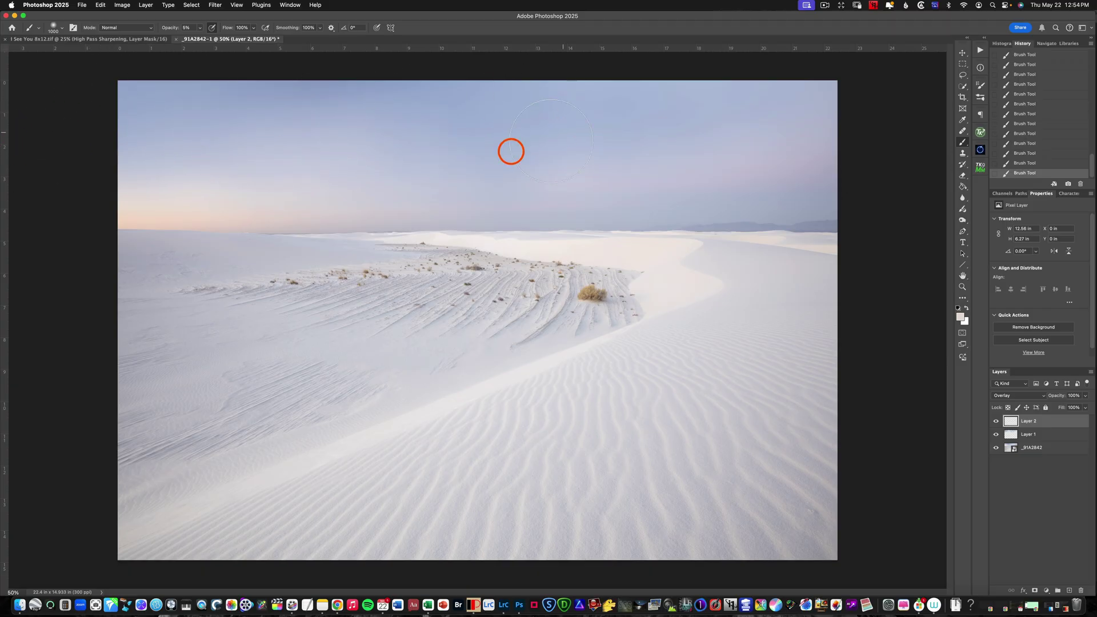
pyautogui.moveTo(356, 172)
pyautogui.mouseDown()
pyautogui.moveTo(156, 190)
pyautogui.moveTo(101, 182)
pyautogui.moveTo(533, 149)
pyautogui.moveTo(452, 184)
pyautogui.moveTo(363, 186)
pyautogui.moveTo(654, 160)
pyautogui.moveTo(507, 177)
pyautogui.moveTo(437, 162)
pyautogui.moveTo(632, 146)
pyautogui.moveTo(162, 162)
pyautogui.moveTo(74, 135)
pyautogui.moveTo(36, 143)
pyautogui.moveTo(210, 150)
pyautogui.moveTo(112, 154)
pyautogui.moveTo(158, 154)
pyautogui.moveTo(149, 138)
pyautogui.moveTo(108, 171)
pyautogui.mouseUp()
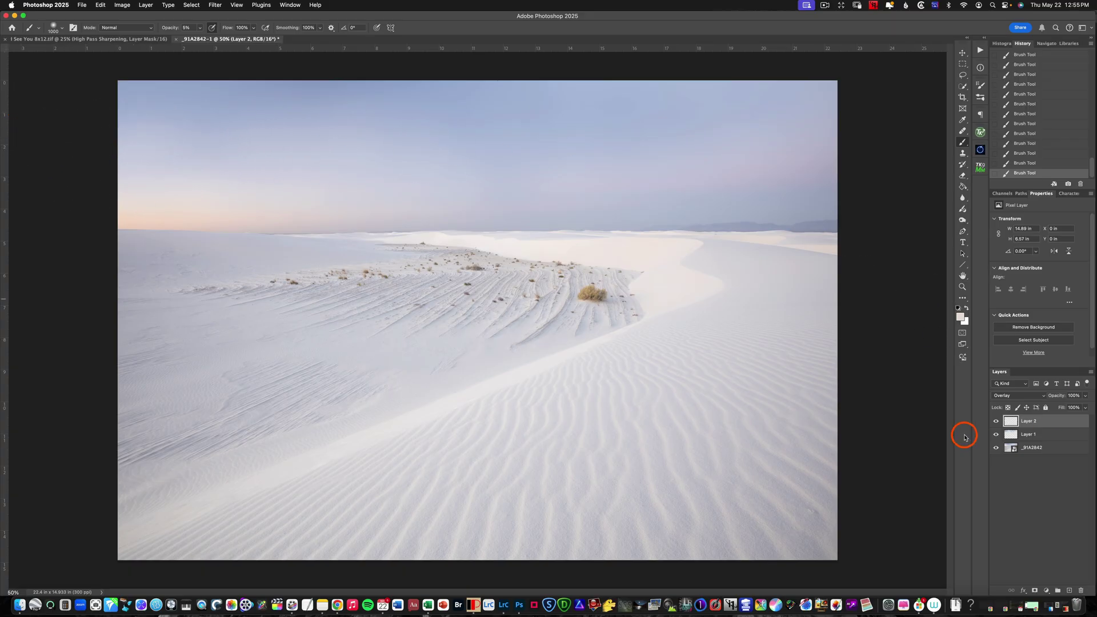
# Add Layer 3 and set the foreground colour to a pale peach, about ffe5c0.
pyautogui.click(1071, 590)
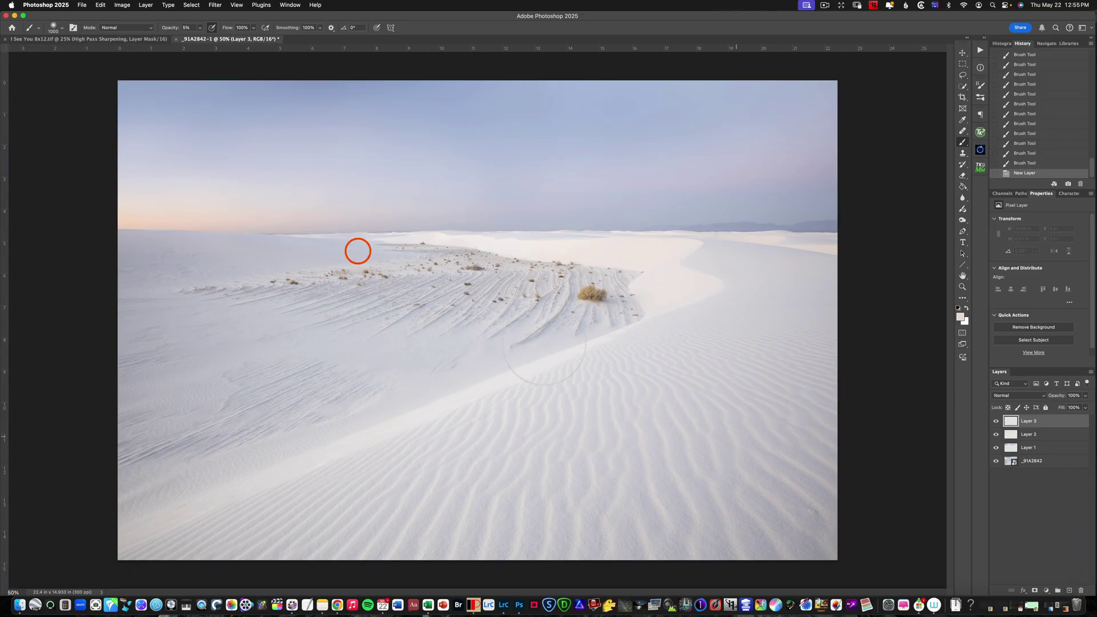
pyautogui.click(957, 320)
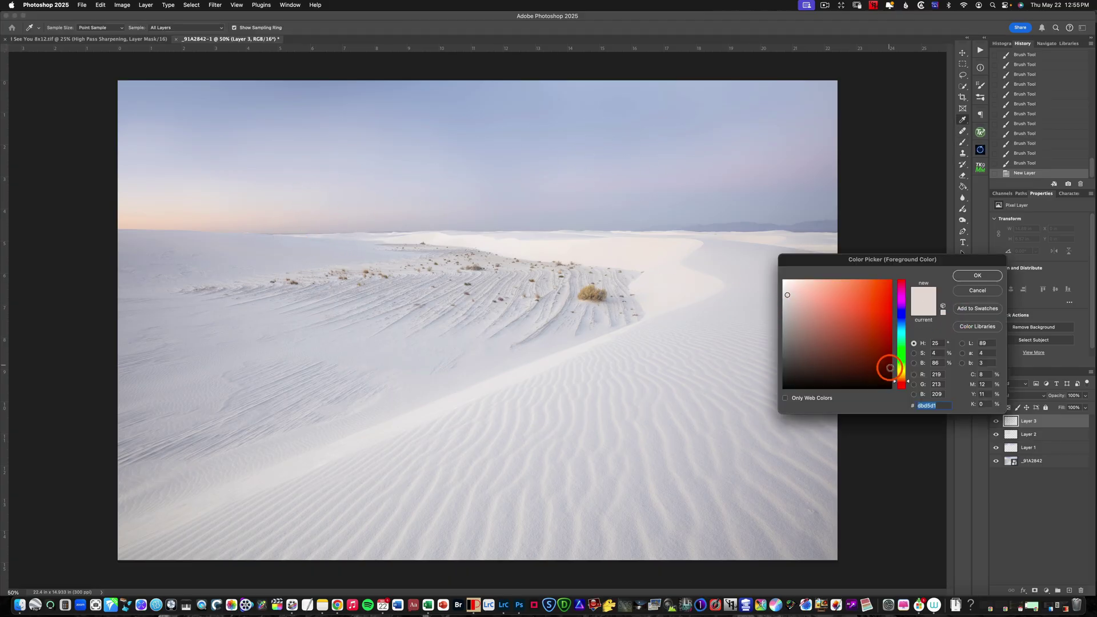
pyautogui.moveTo(894, 382); pyautogui.dragTo(895, 377)
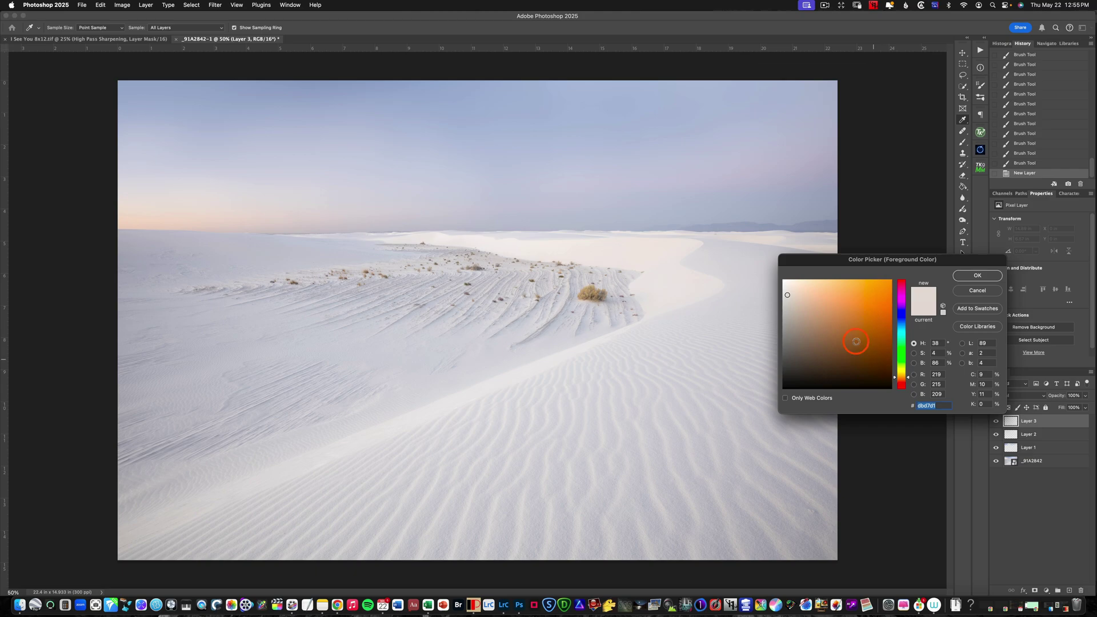
pyautogui.moveTo(804, 286); pyautogui.dragTo(806, 280)
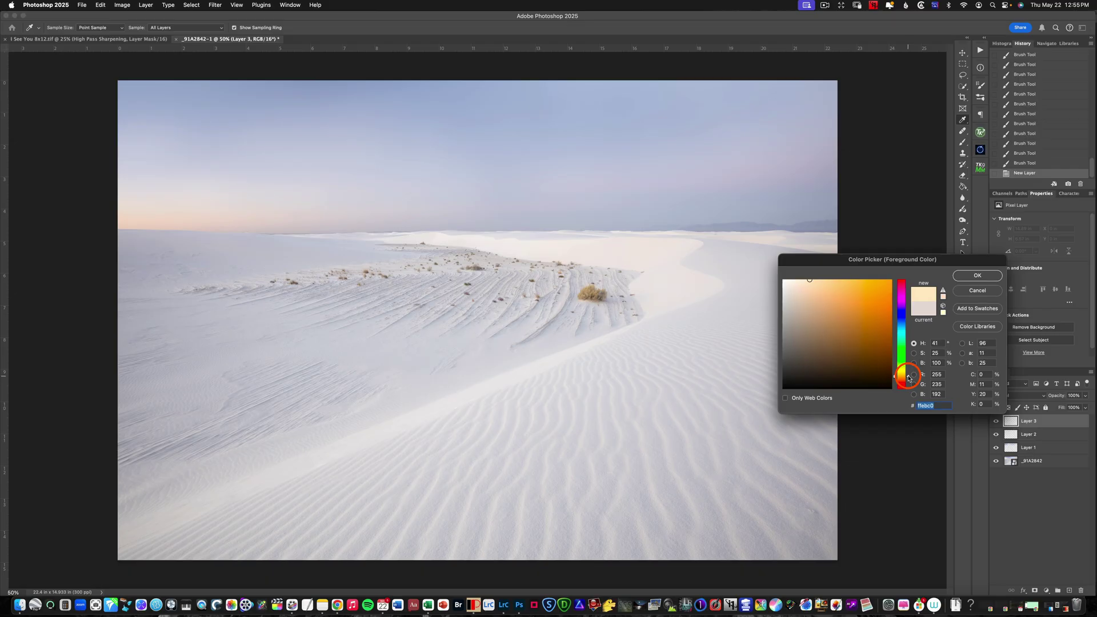
pyautogui.moveTo(908, 378); pyautogui.dragTo(909, 381)
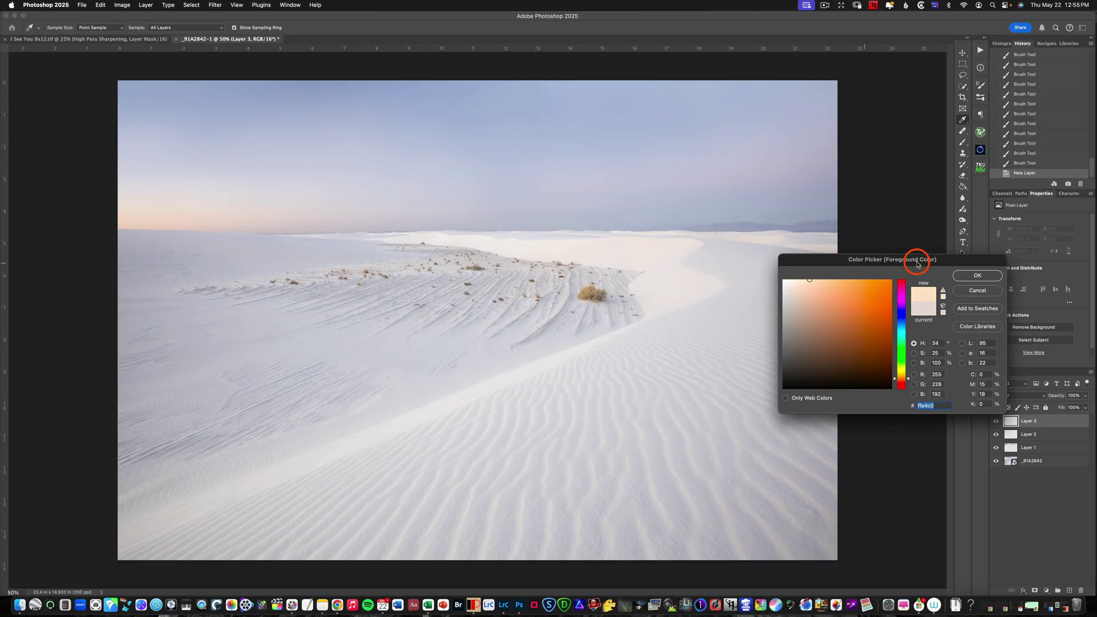
pyautogui.click(979, 275)
# Brush a soft peach glow across the sky near the horizon.
pyautogui.press('b')
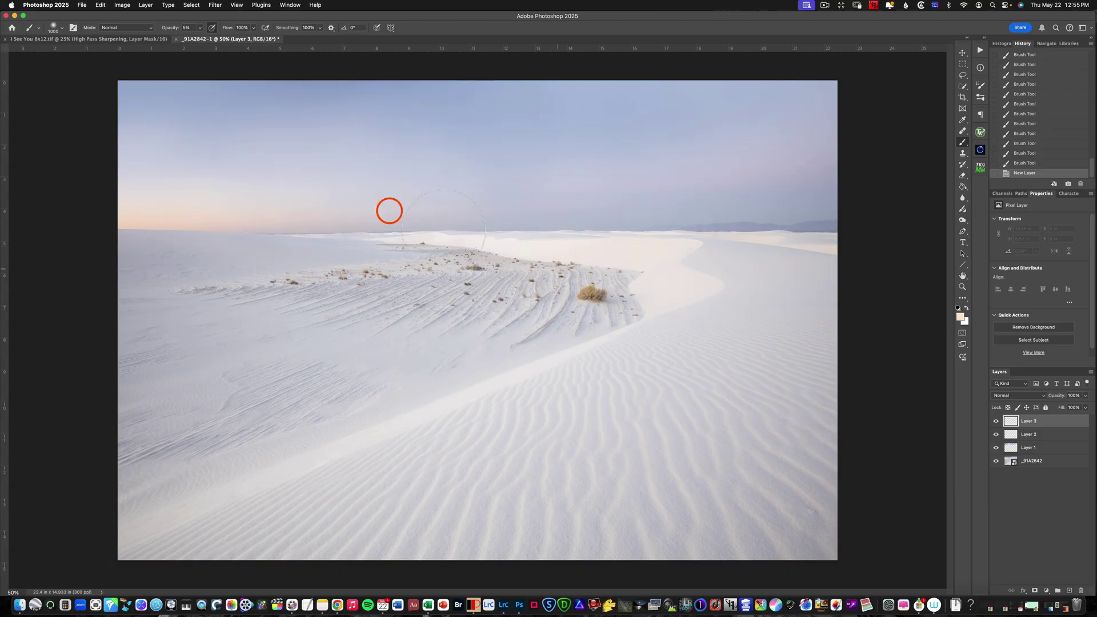
pyautogui.moveTo(444, 220)
pyautogui.mouseDown()
pyautogui.moveTo(155, 171)
pyautogui.moveTo(501, 167)
pyautogui.moveTo(184, 174)
pyautogui.moveTo(294, 177)
pyautogui.mouseUp()
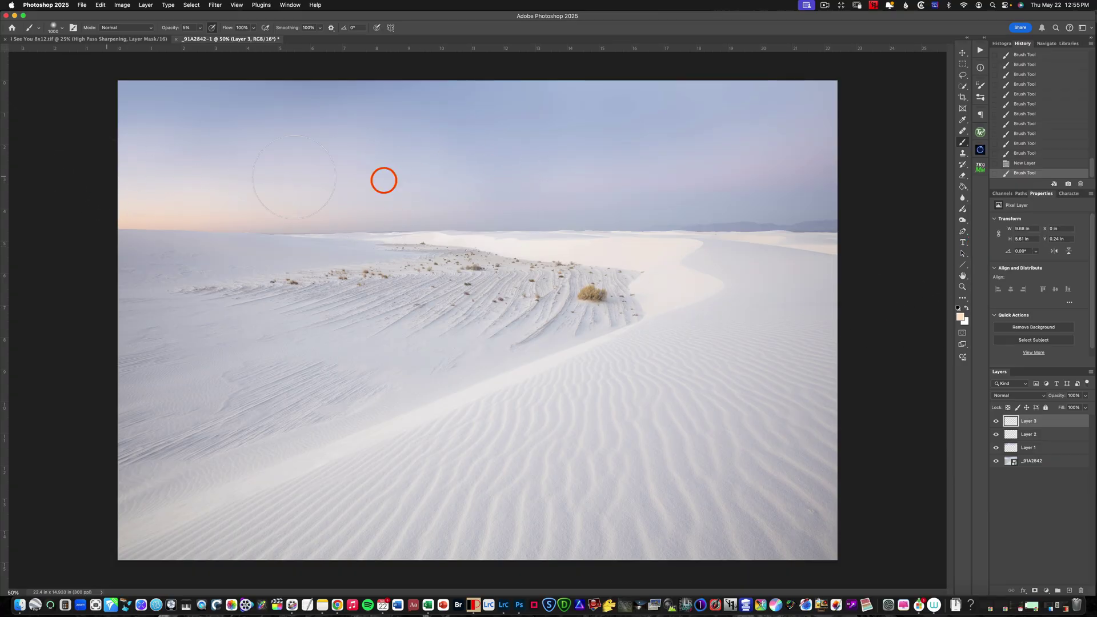
pyautogui.moveTo(384, 181)
pyautogui.mouseDown()
pyautogui.moveTo(111, 164)
pyautogui.moveTo(353, 91)
pyautogui.moveTo(220, 174)
pyautogui.moveTo(633, 164)
pyautogui.moveTo(147, 203)
pyautogui.moveTo(461, 187)
pyautogui.moveTo(141, 162)
pyautogui.mouseUp()
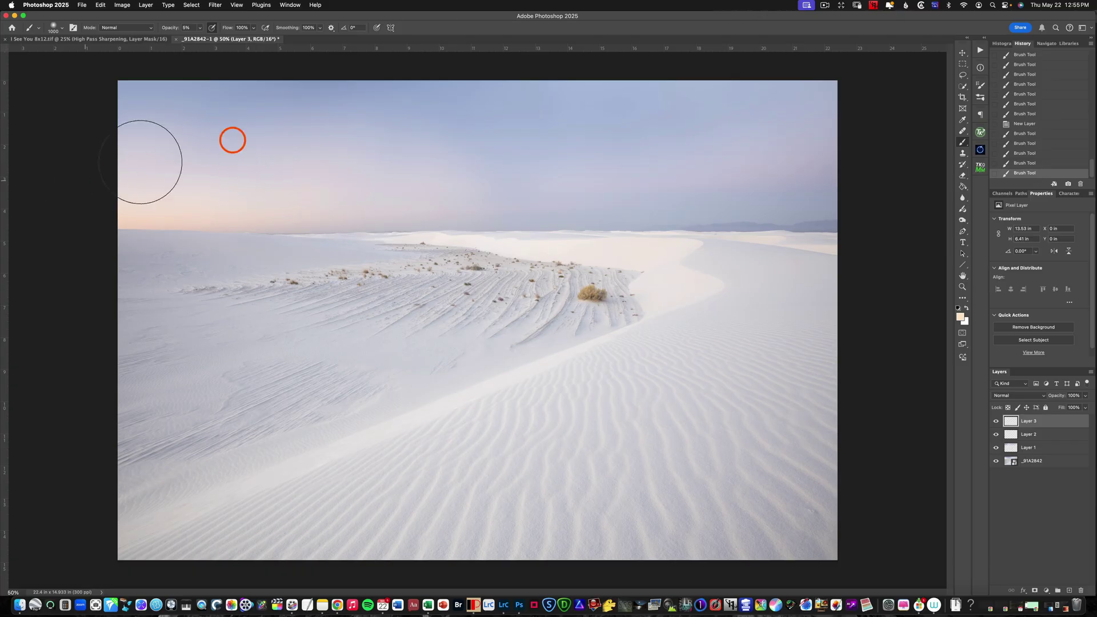
pyautogui.moveTo(233, 139)
pyautogui.mouseDown()
pyautogui.moveTo(387, 156)
pyautogui.moveTo(590, 152)
pyautogui.moveTo(642, 173)
pyautogui.moveTo(306, 228)
pyautogui.mouseUp()
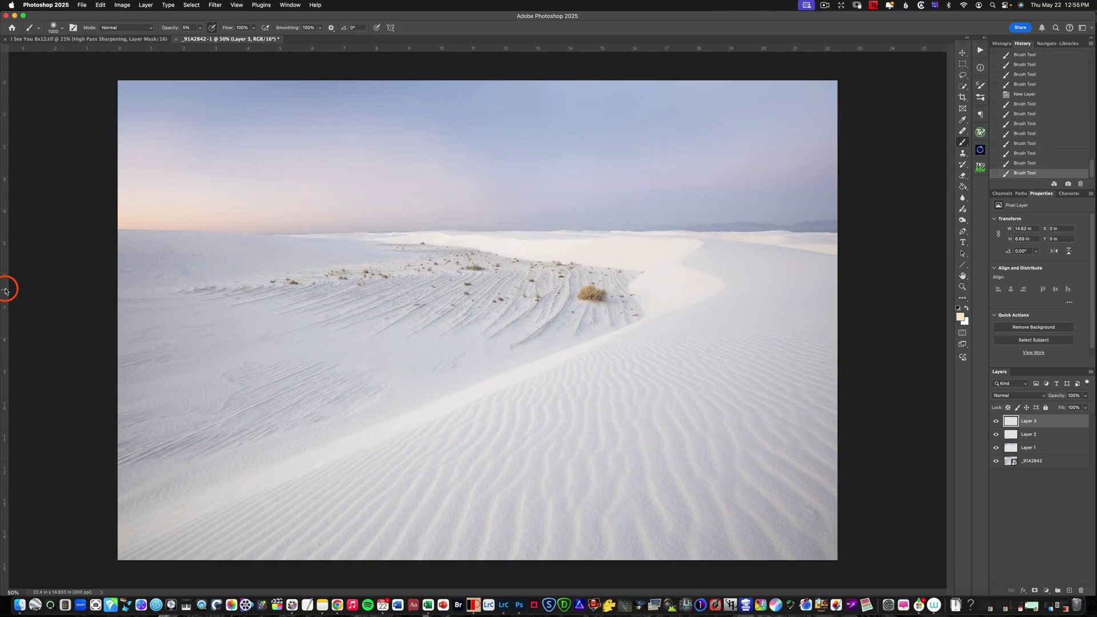
pyautogui.moveTo(6, 290)
pyautogui.mouseDown()
pyautogui.moveTo(482, 152)
pyautogui.moveTo(392, 149)
pyautogui.moveTo(363, 122)
pyautogui.moveTo(582, 122)
pyautogui.moveTo(360, 152)
pyautogui.moveTo(512, 166)
pyautogui.moveTo(578, 135)
pyautogui.moveTo(543, 189)
pyautogui.moveTo(546, 174)
pyautogui.moveTo(646, 149)
pyautogui.moveTo(267, 163)
pyautogui.moveTo(519, 70)
pyautogui.moveTo(211, 69)
pyautogui.moveTo(766, 81)
pyautogui.moveTo(338, 145)
pyautogui.moveTo(132, 113)
pyautogui.moveTo(245, 162)
pyautogui.moveTo(49, 189)
pyautogui.moveTo(952, 404)
pyautogui.mouseUp()
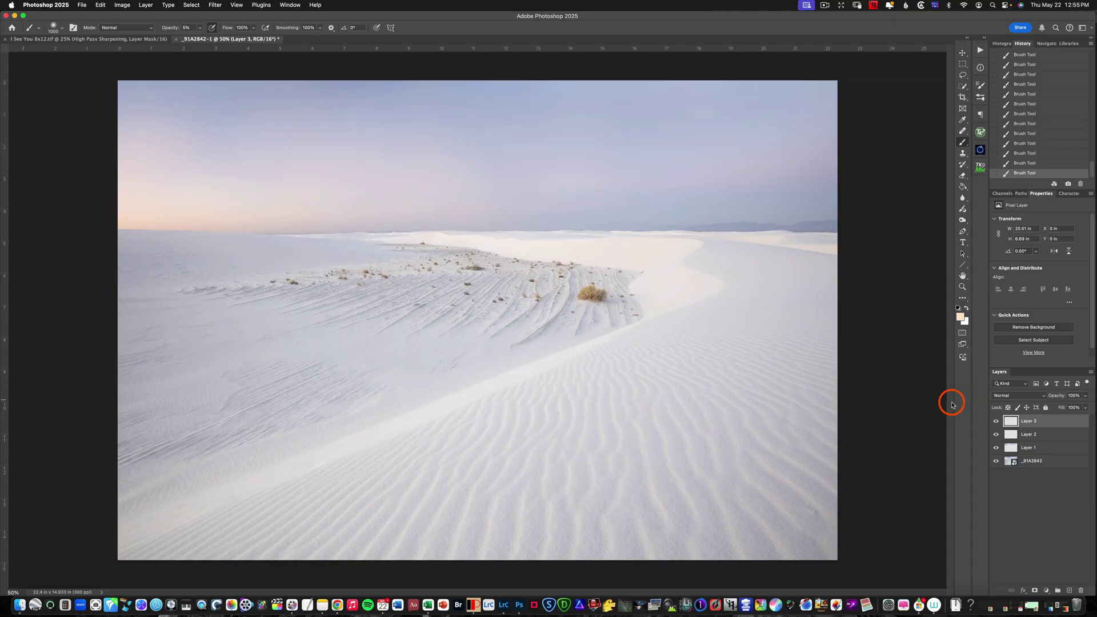
# Show Layer 3, try Soft Light, Overlay and Normal blend modes, and settle on Overlay.
pyautogui.click(994, 422)
pyautogui.click(1028, 398)
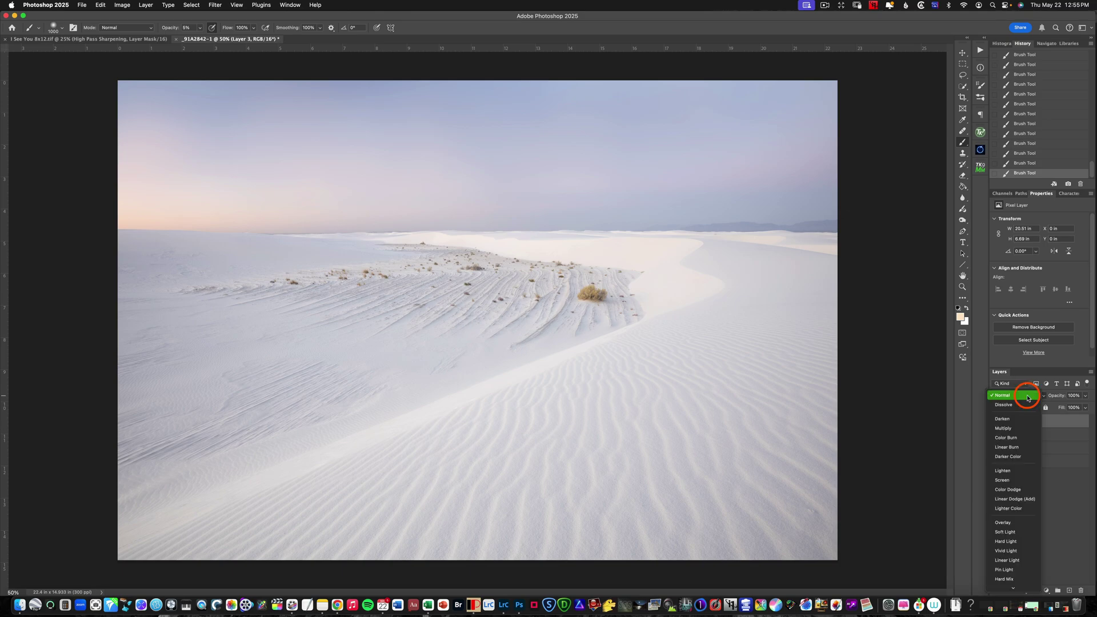
pyautogui.moveTo(1028, 399); pyautogui.dragTo(1014, 532)
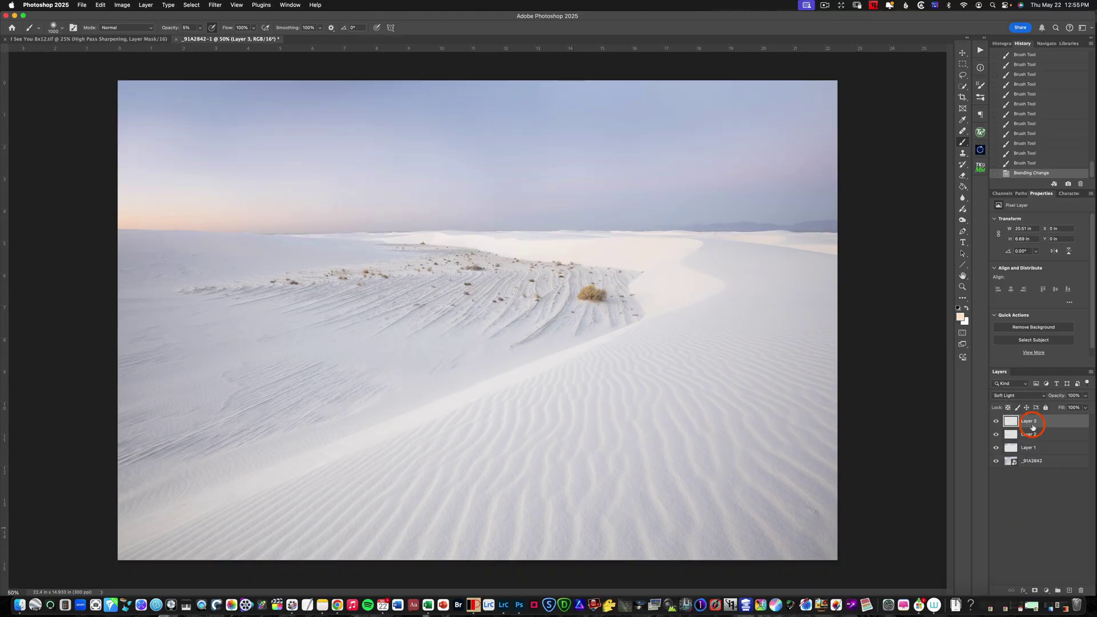
pyautogui.click(1023, 395)
pyautogui.click(1021, 386)
pyautogui.moveTo(1027, 398); pyautogui.dragTo(1001, 272)
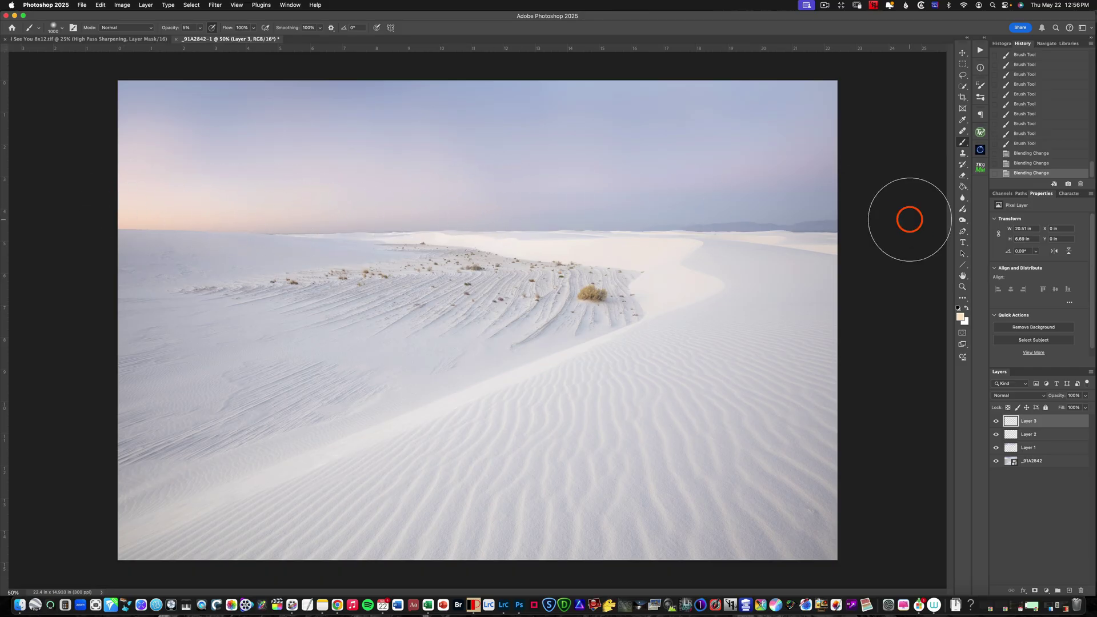
pyautogui.click(1028, 396)
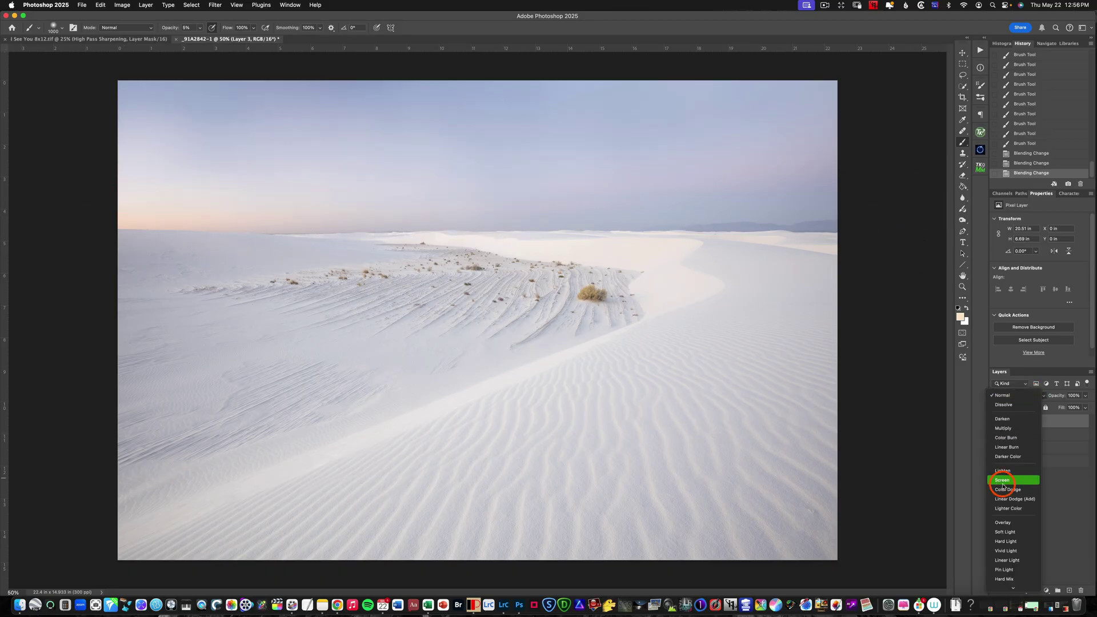
pyautogui.click(1003, 522)
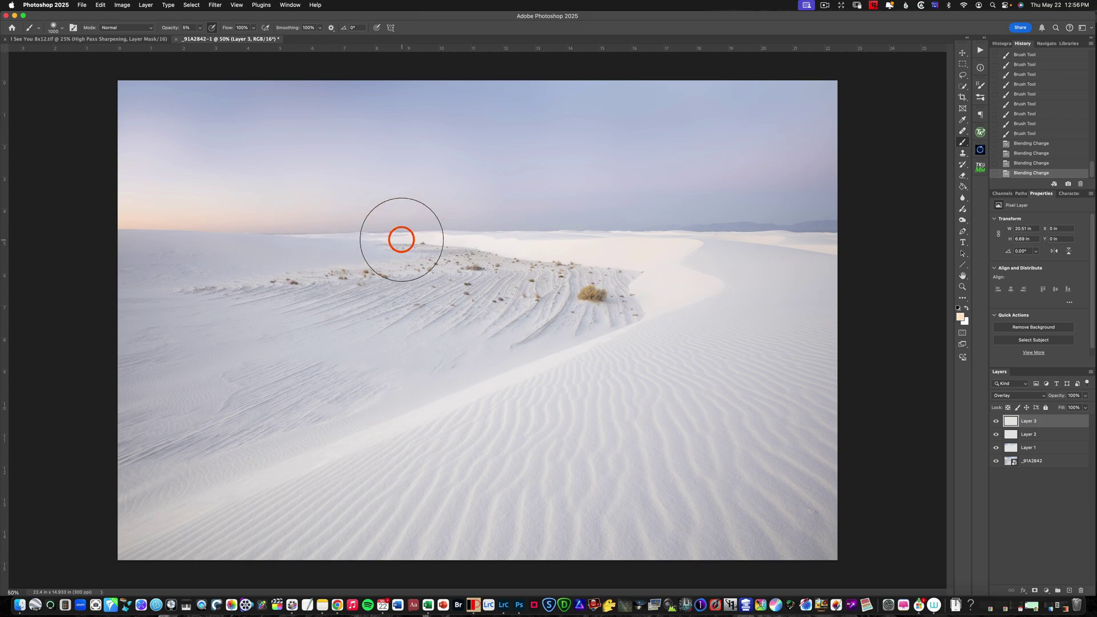
# Create History Snapshot 1, view the original _91A2842 state, then return to Snapshot 1.
pyautogui.click(1069, 184)
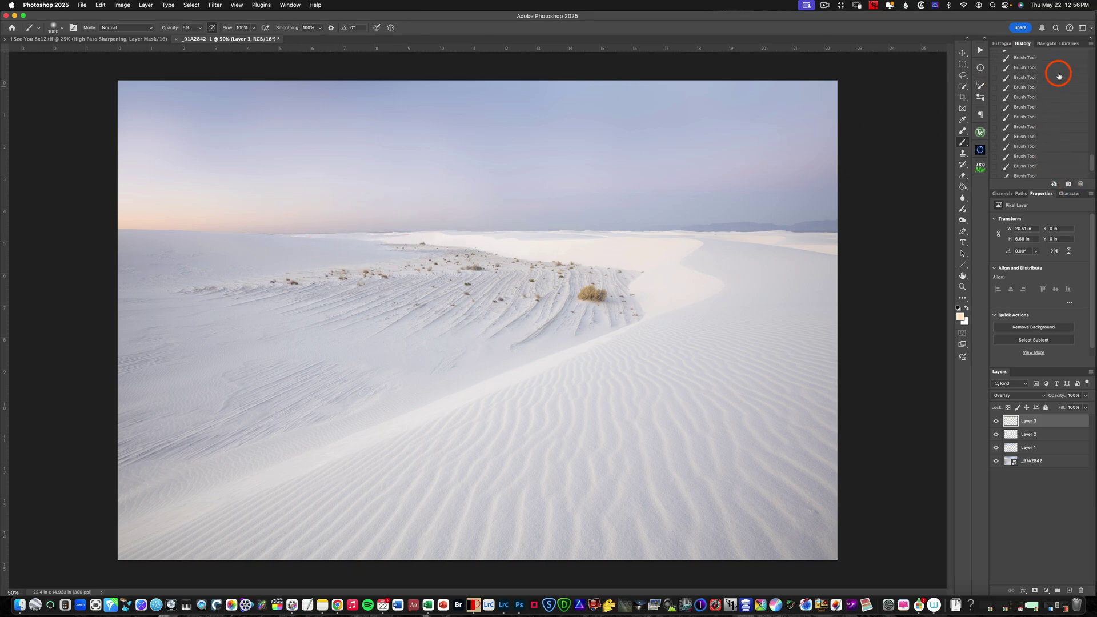
pyautogui.click(1032, 57)
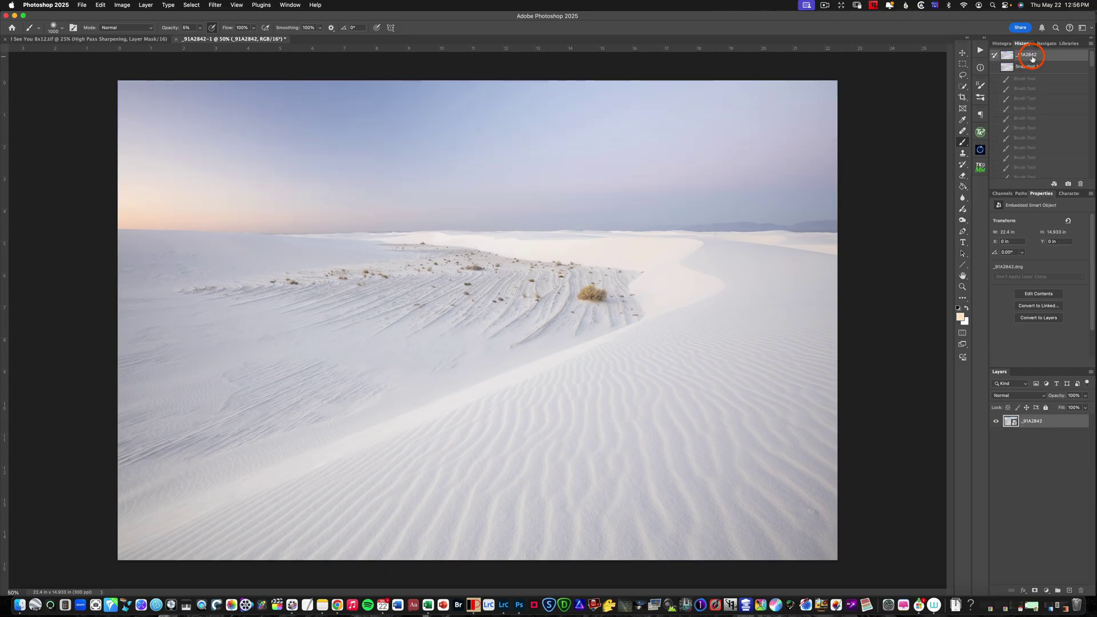
pyautogui.click(1049, 68)
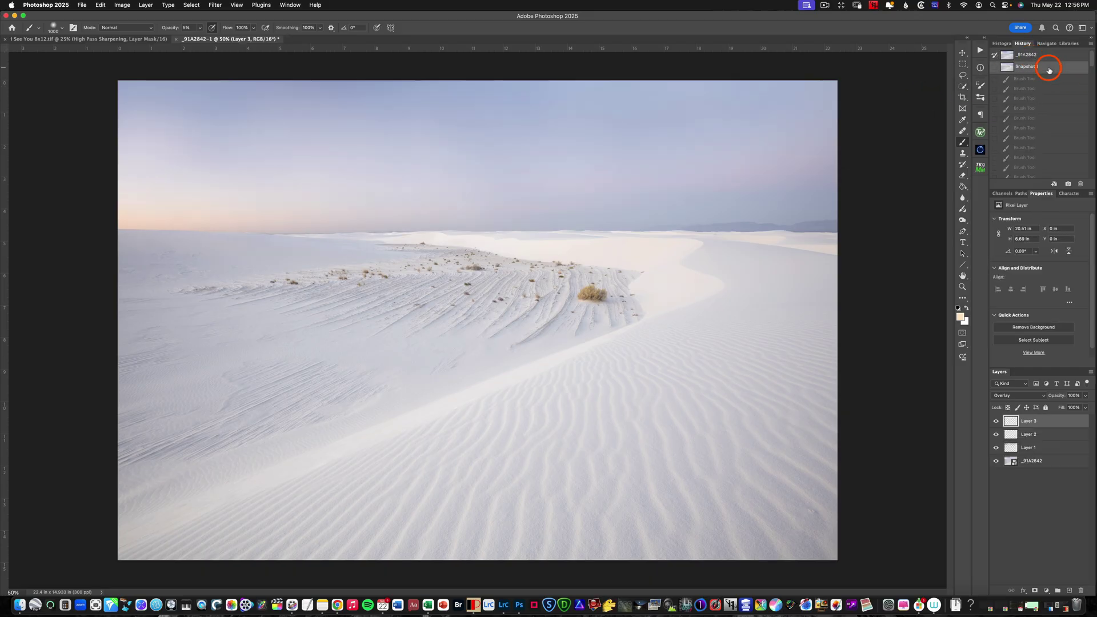